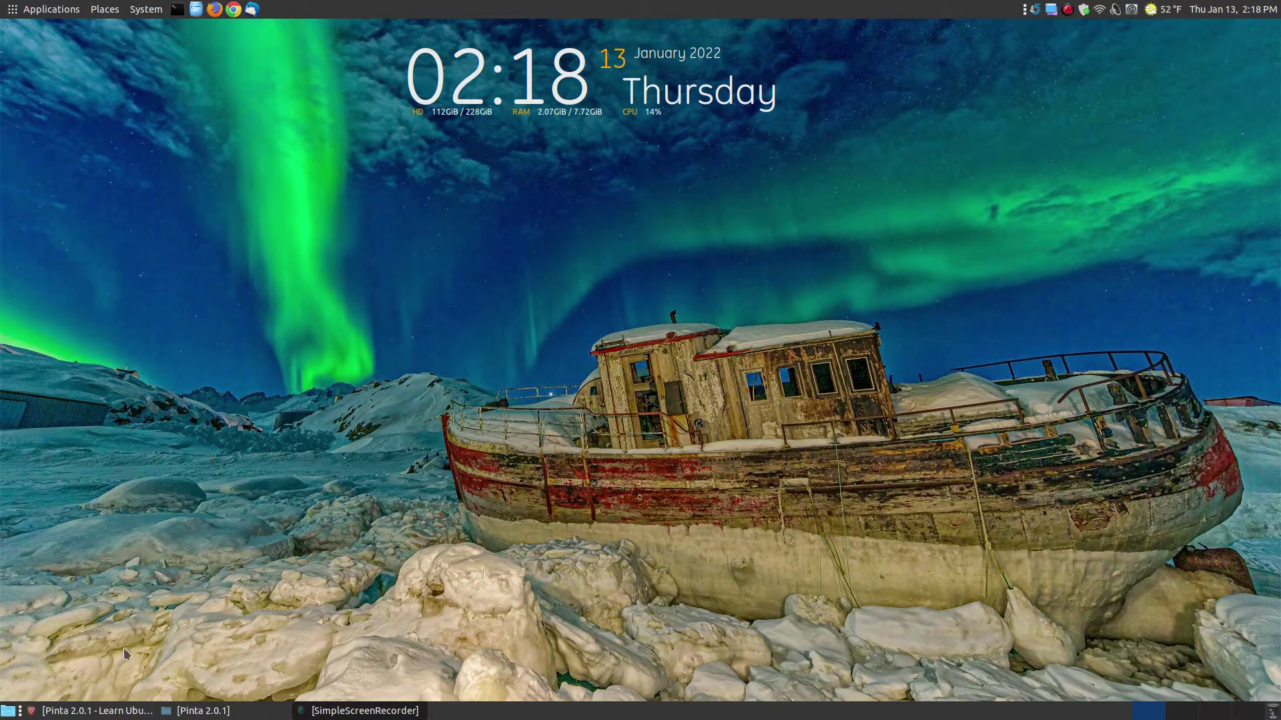
Restore Brave, switch to the Pinta 1.7 tab and scroll down to the UV Paint brush section.
left_click(101, 713)
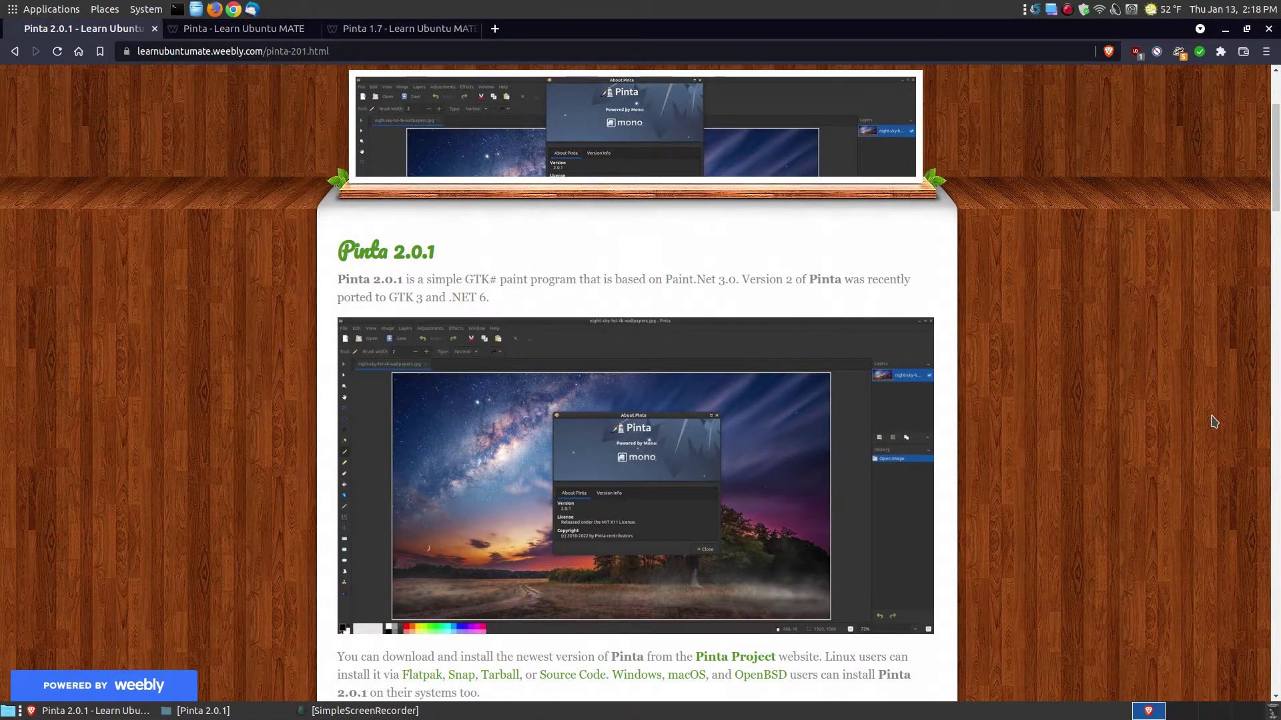
left_click(400, 28)
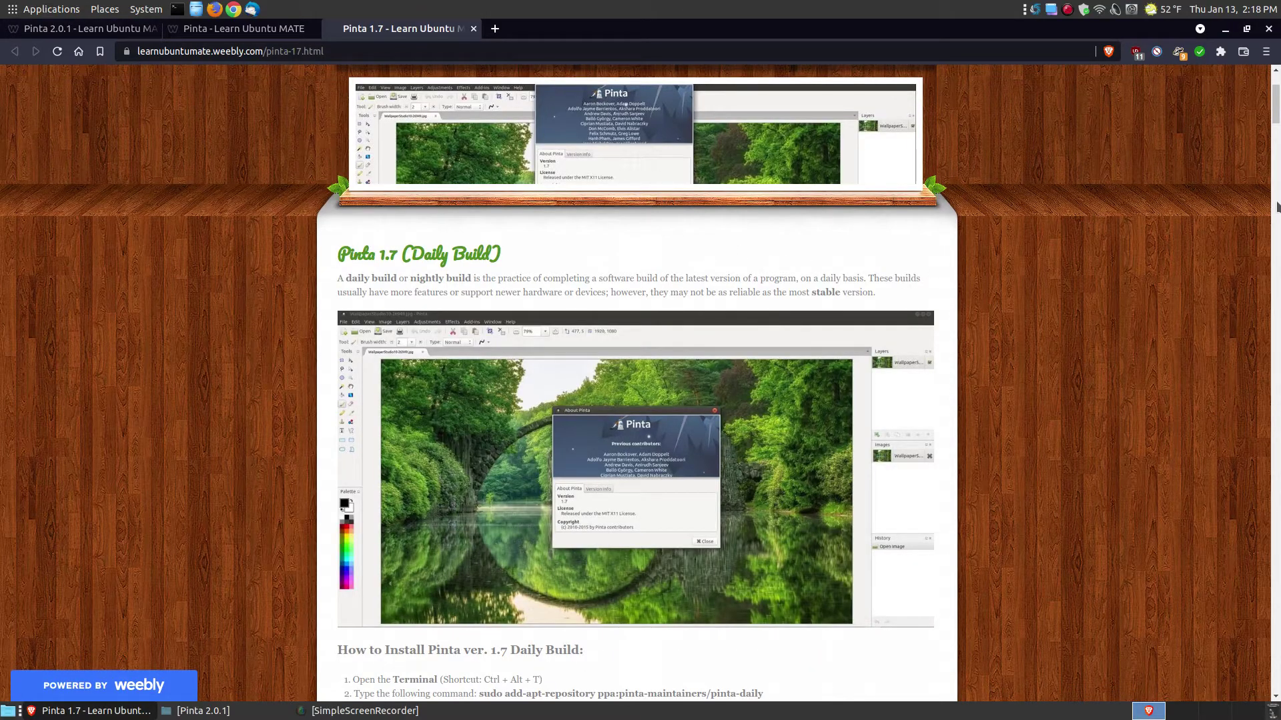
left_click_drag(1274, 98, 1276, 356)
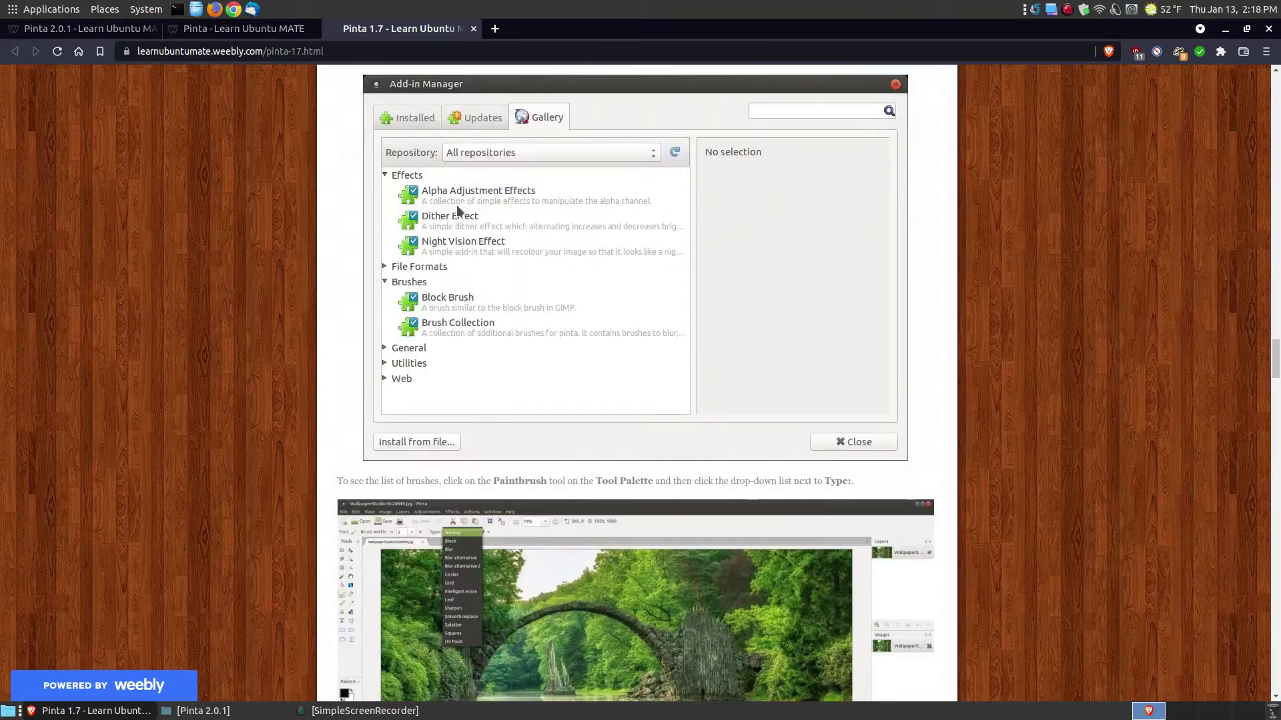
scroll(484, 260, "up", 1)
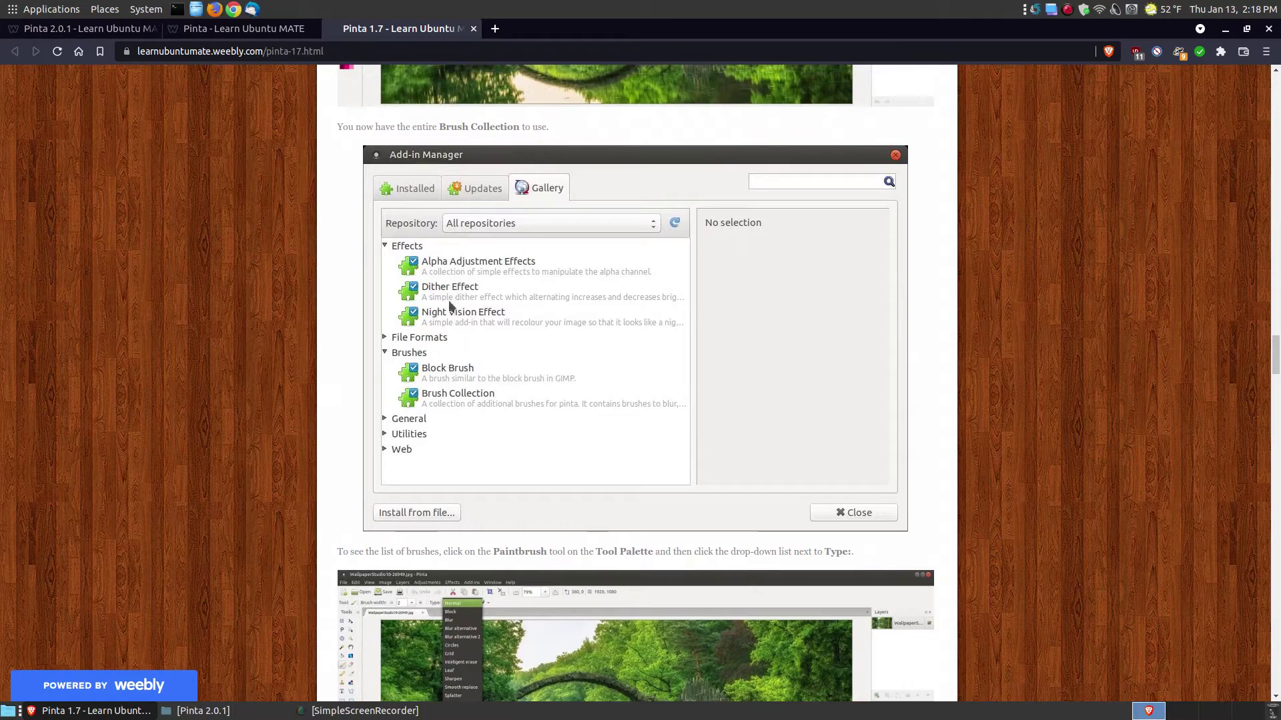
scroll(841, 392, "down", 1)
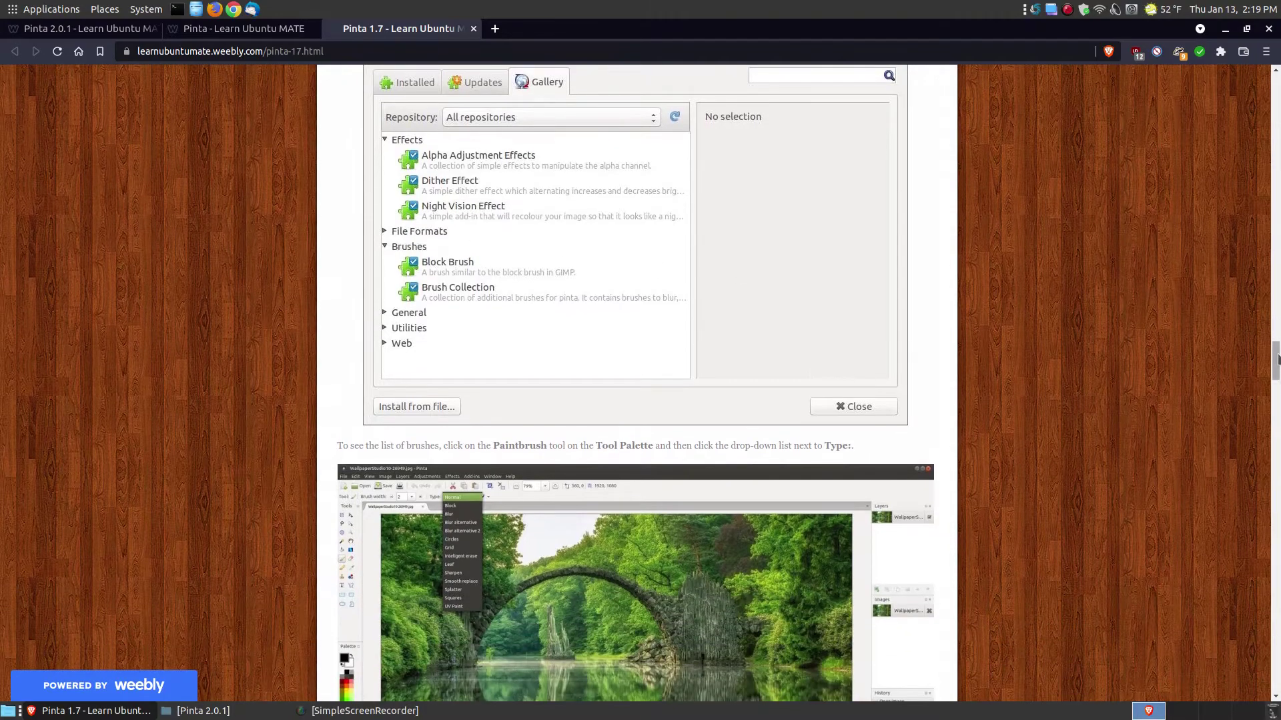
left_click_drag(1275, 371, 1276, 423)
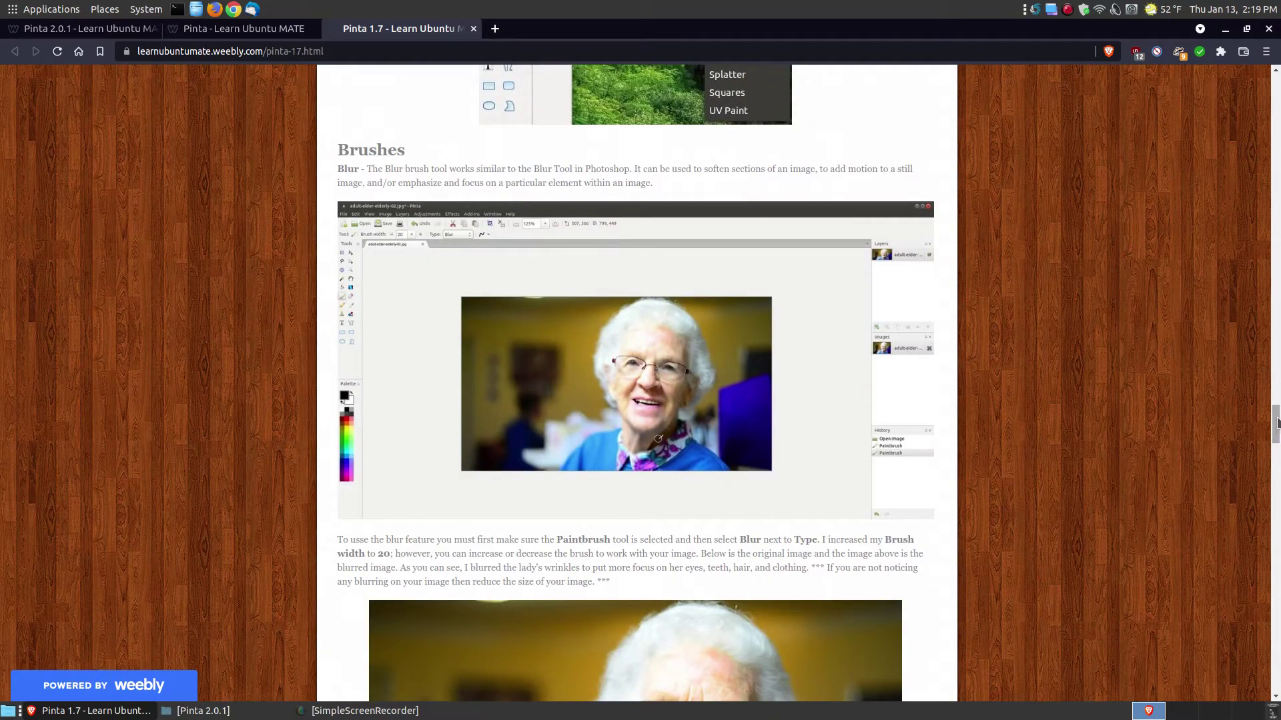
scroll(707, 411, "down", 1)
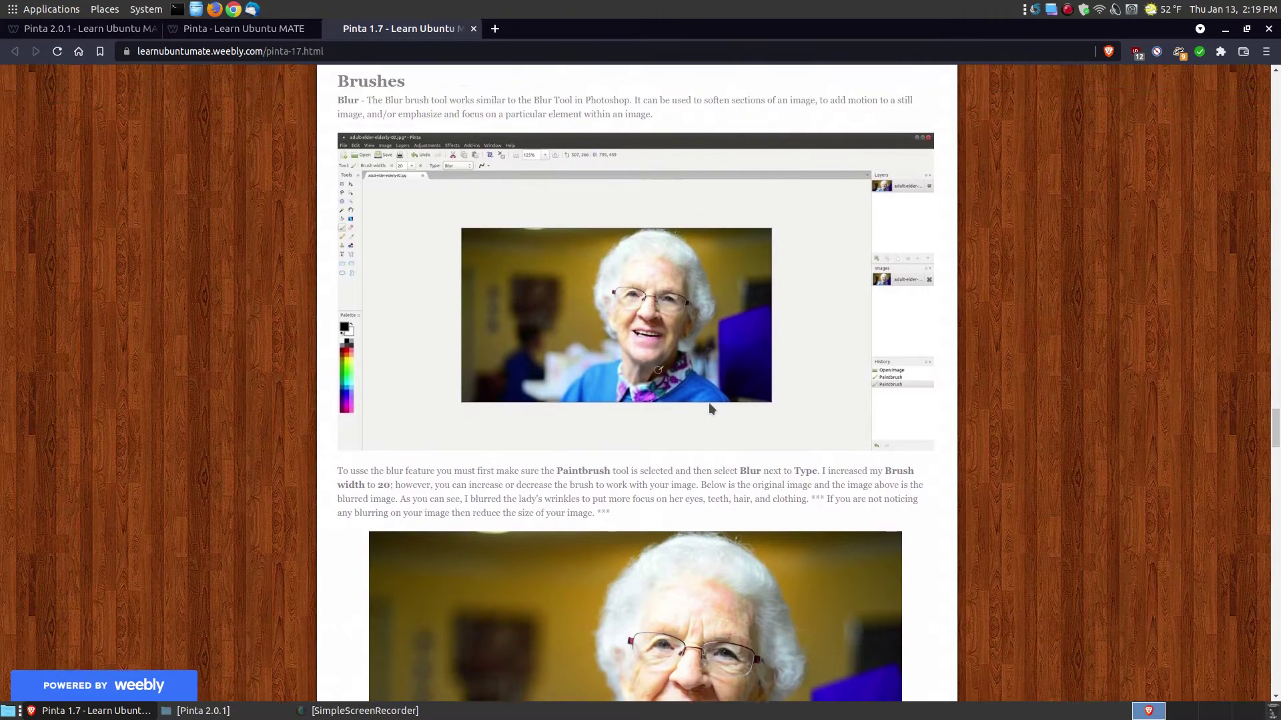
scroll(709, 402, "up", 1)
scroll(693, 358, "down", 2)
scroll(692, 358, "down", 1)
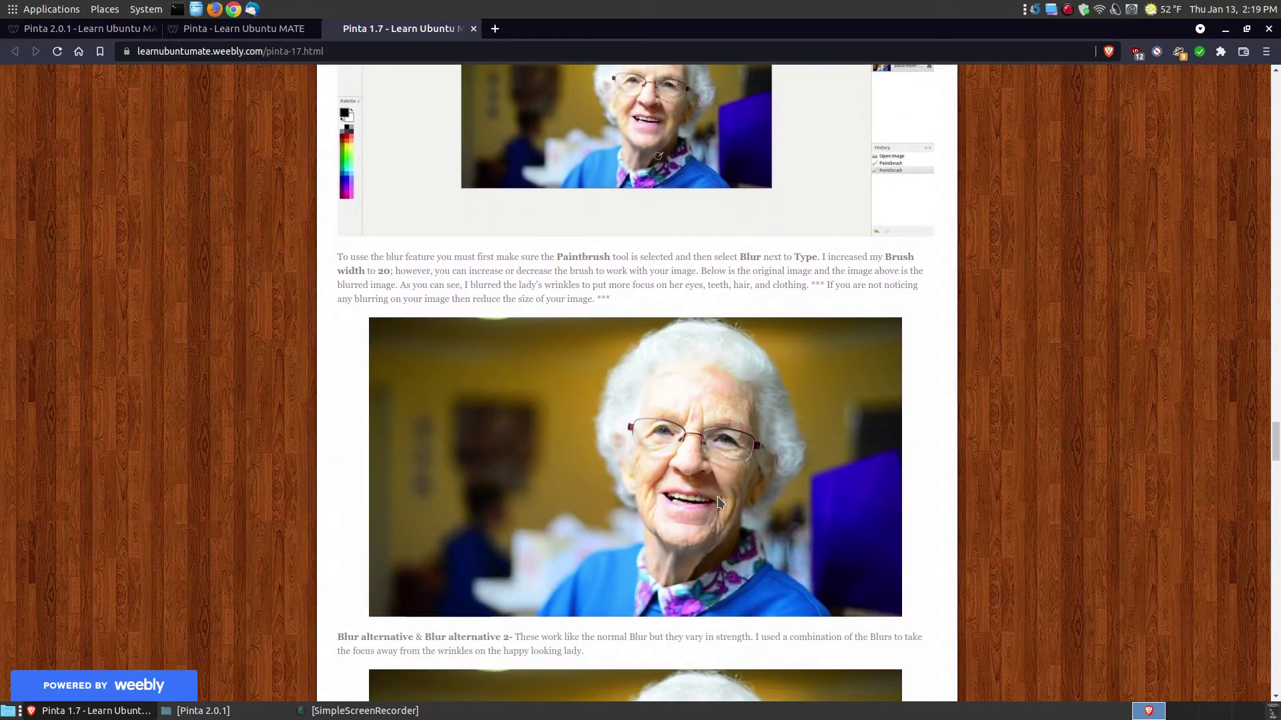
scroll(753, 497, "down", 2)
scroll(753, 497, "down", 3)
scroll(753, 497, "up", 1)
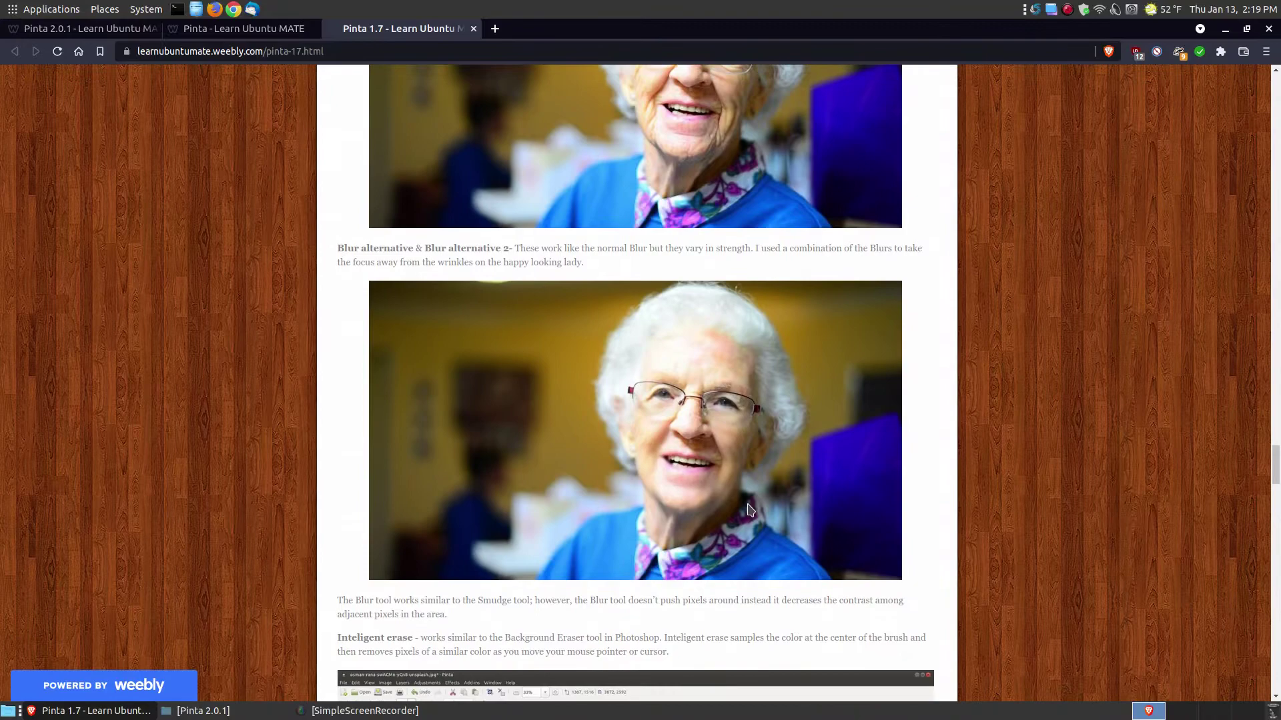
left_click_drag(1275, 467, 1275, 556)
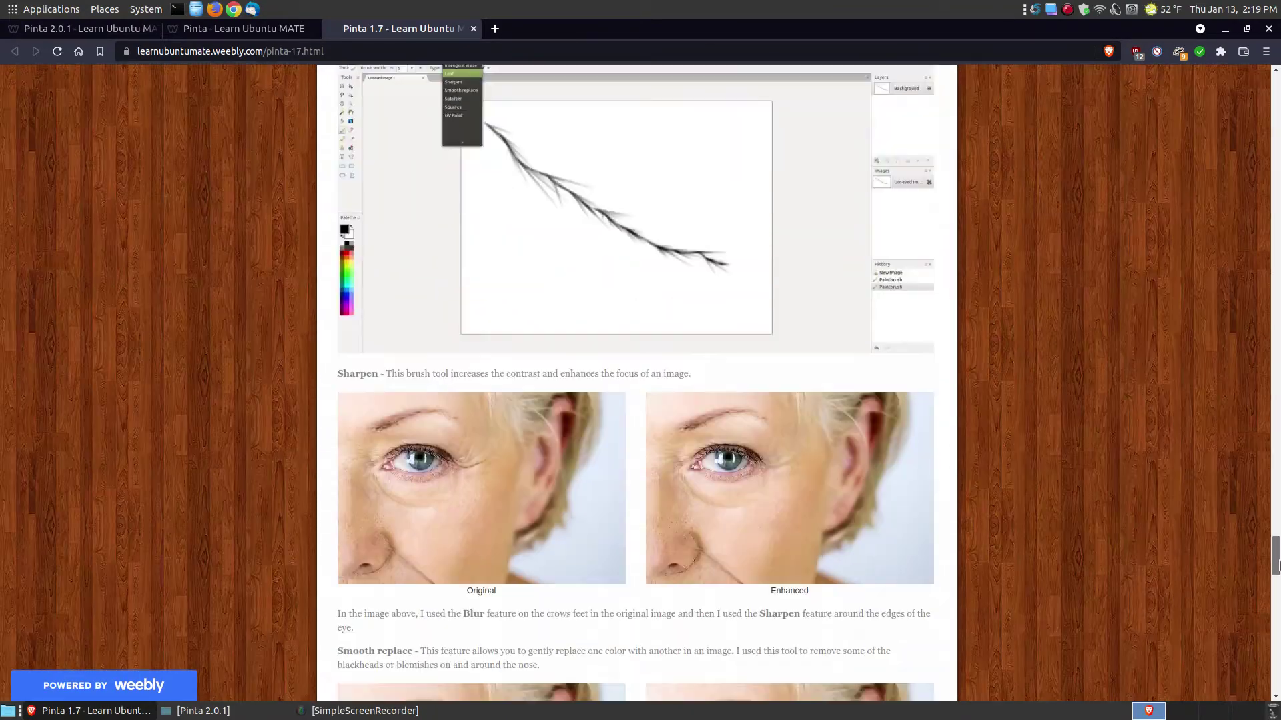
scroll(1130, 515, "down", 2)
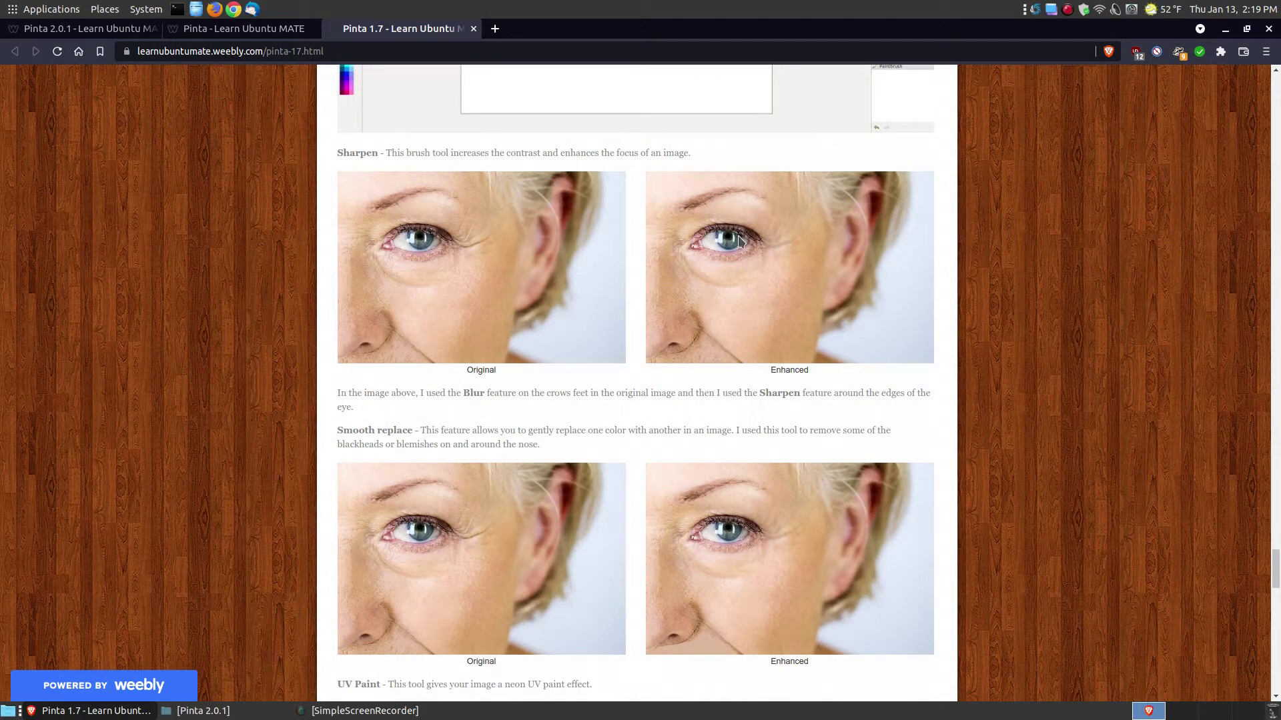
scroll(1040, 447, "down", 2)
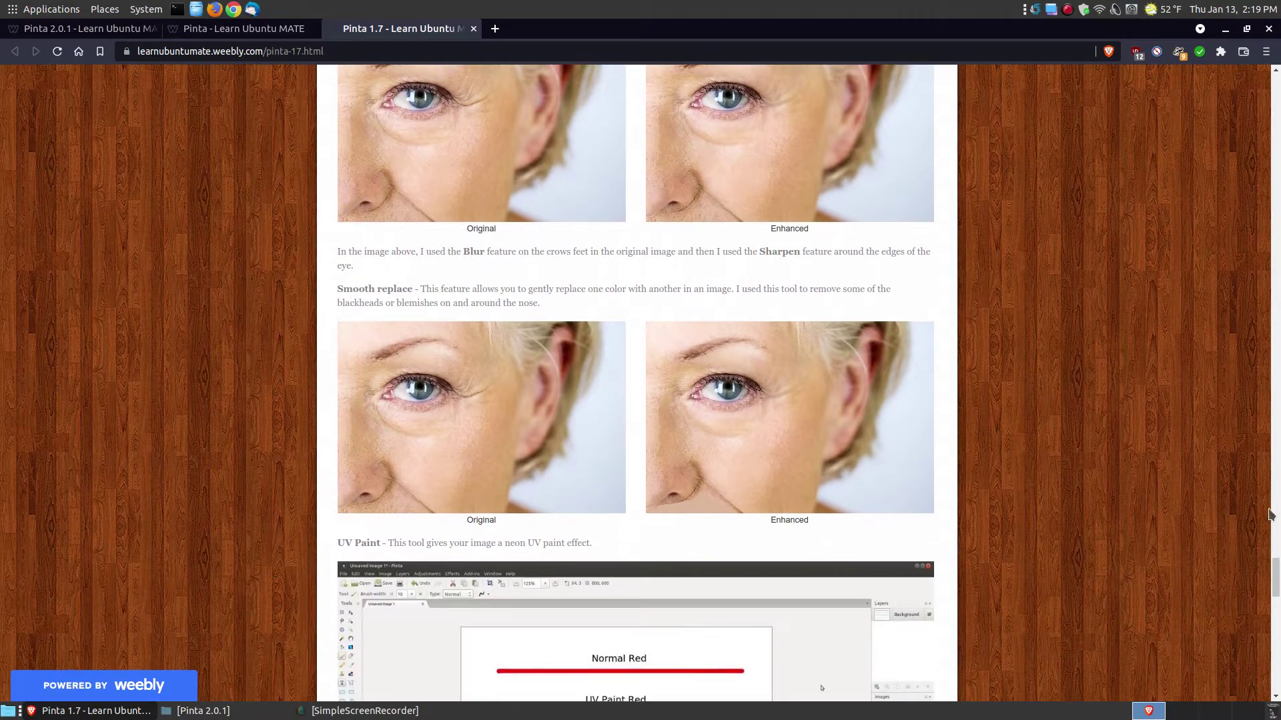
left_click_drag(1275, 575, 1274, 628)
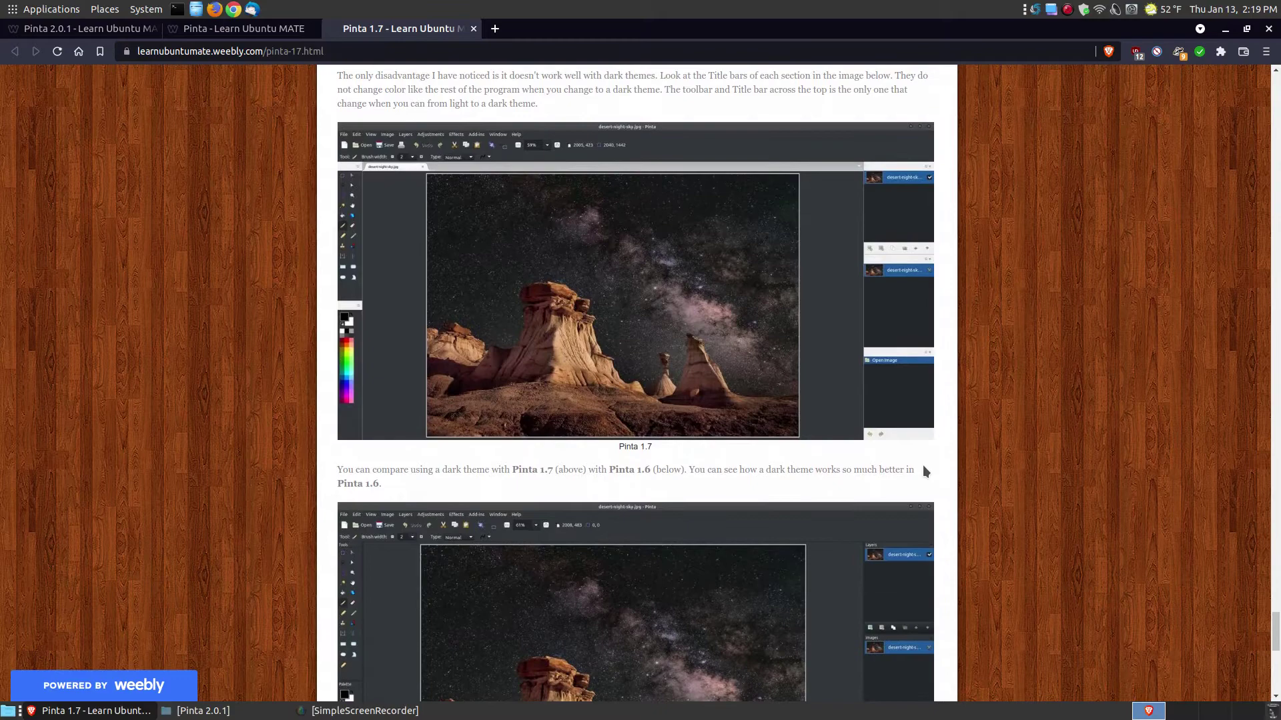
scroll(682, 427, "down", 1)
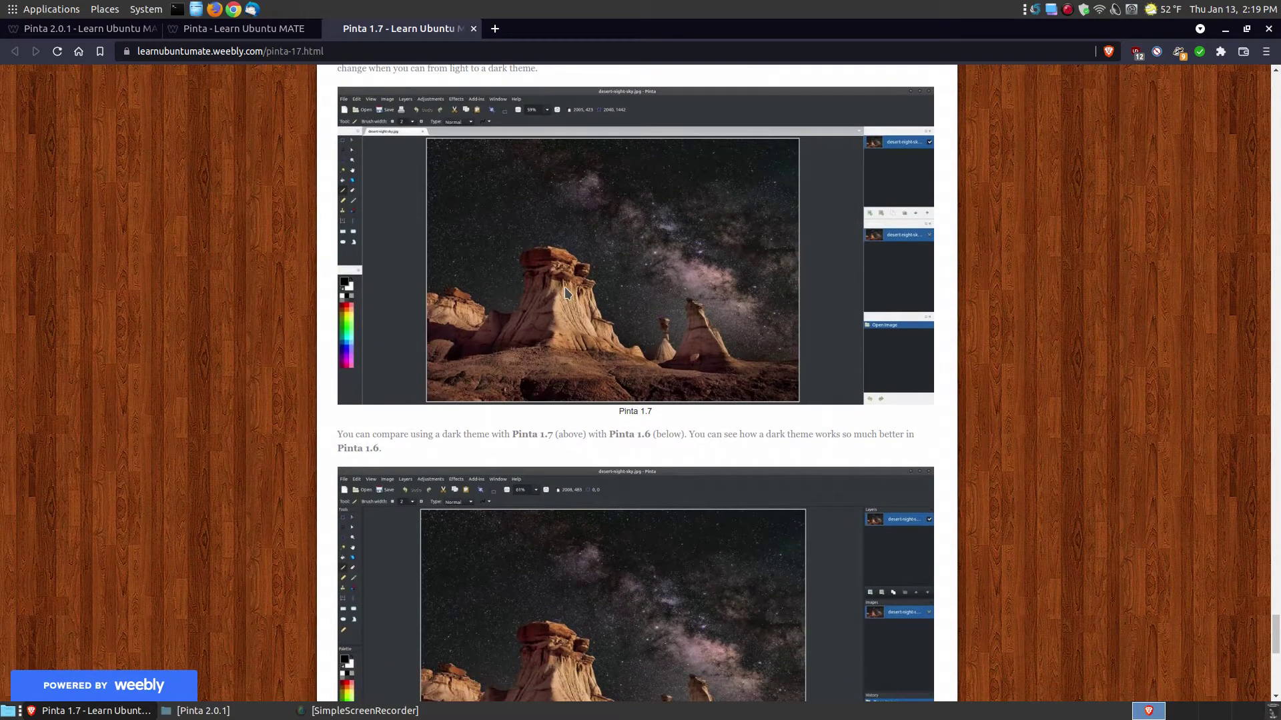
scroll(564, 287, "down", 1)
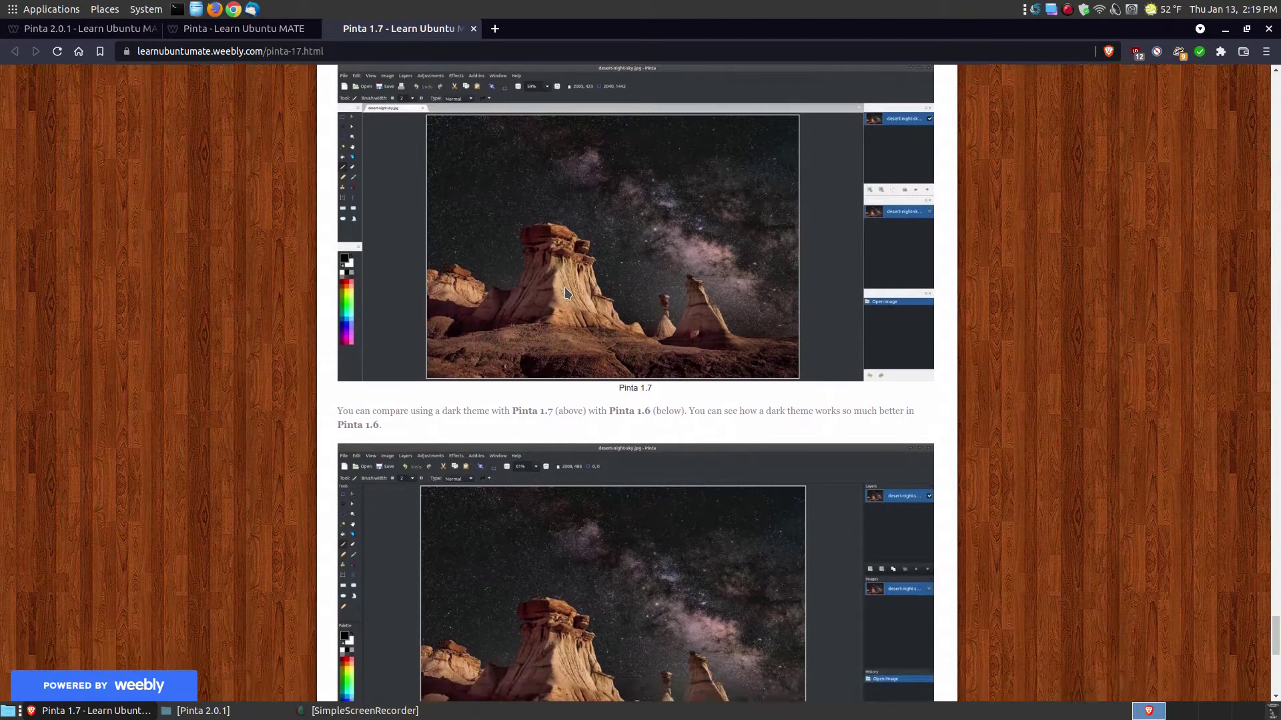
scroll(565, 287, "up", 1)
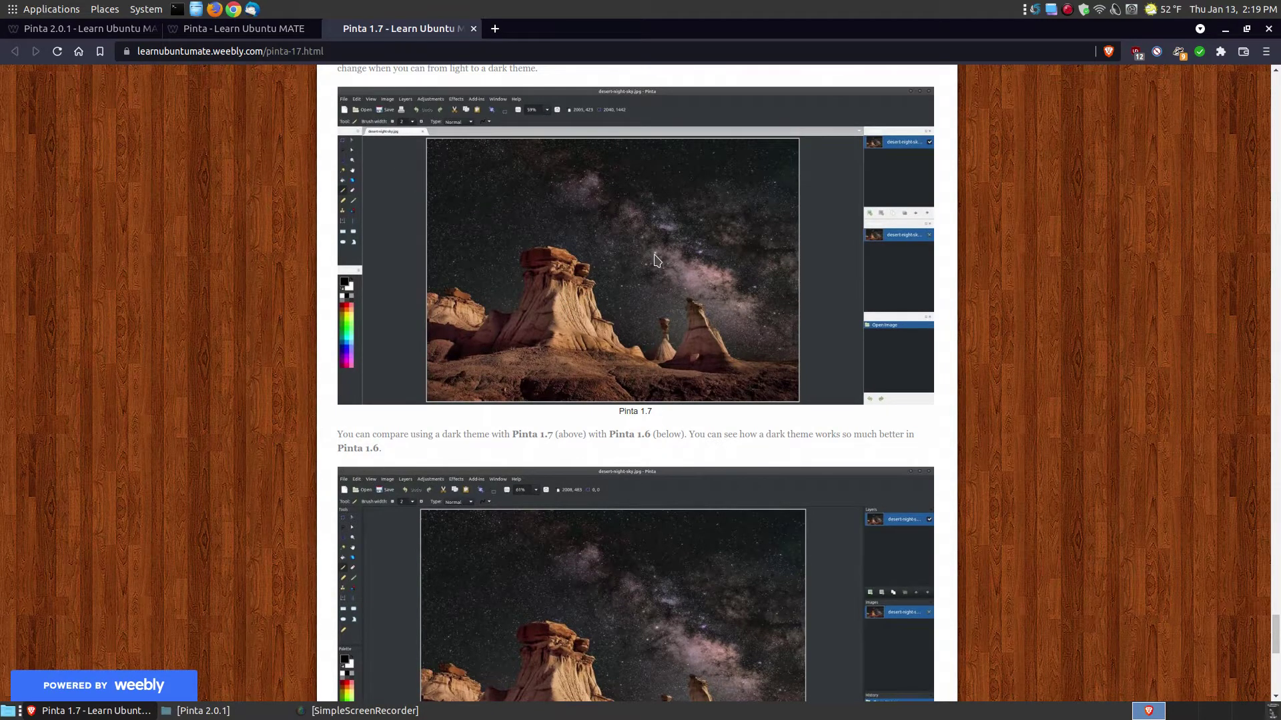
scroll(655, 260, "up", 1)
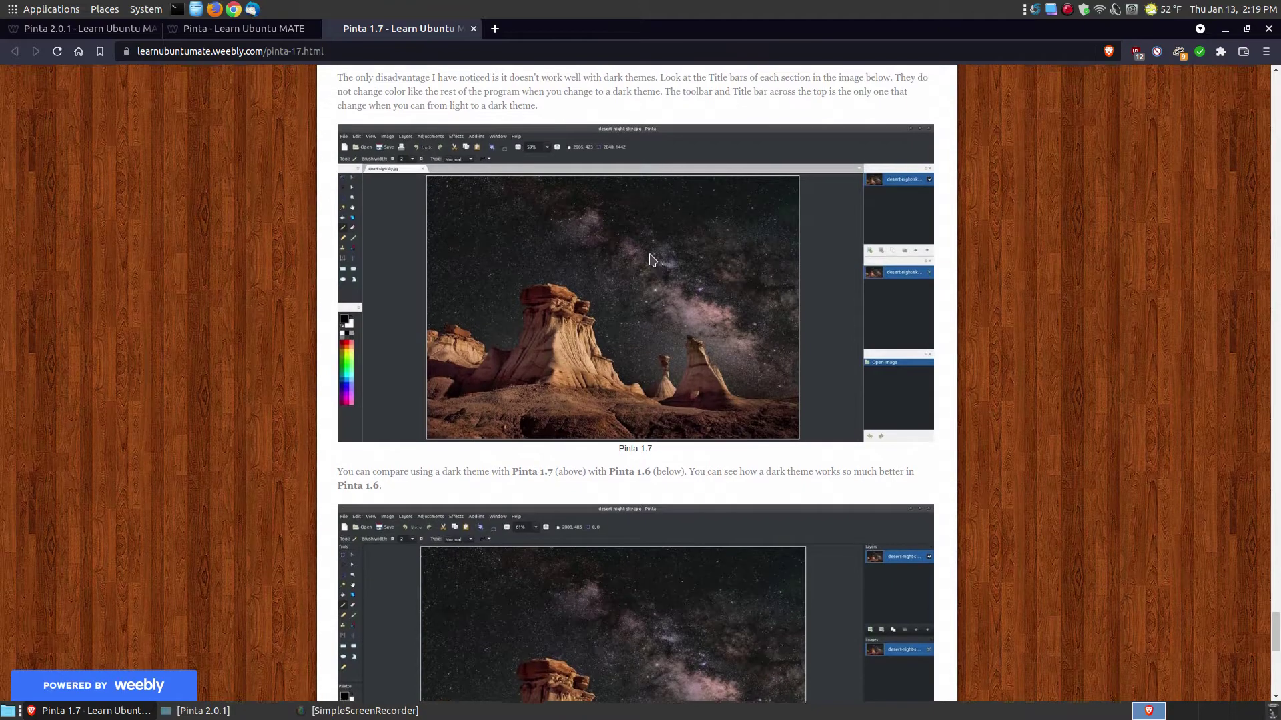
scroll(646, 255, "down", 3)
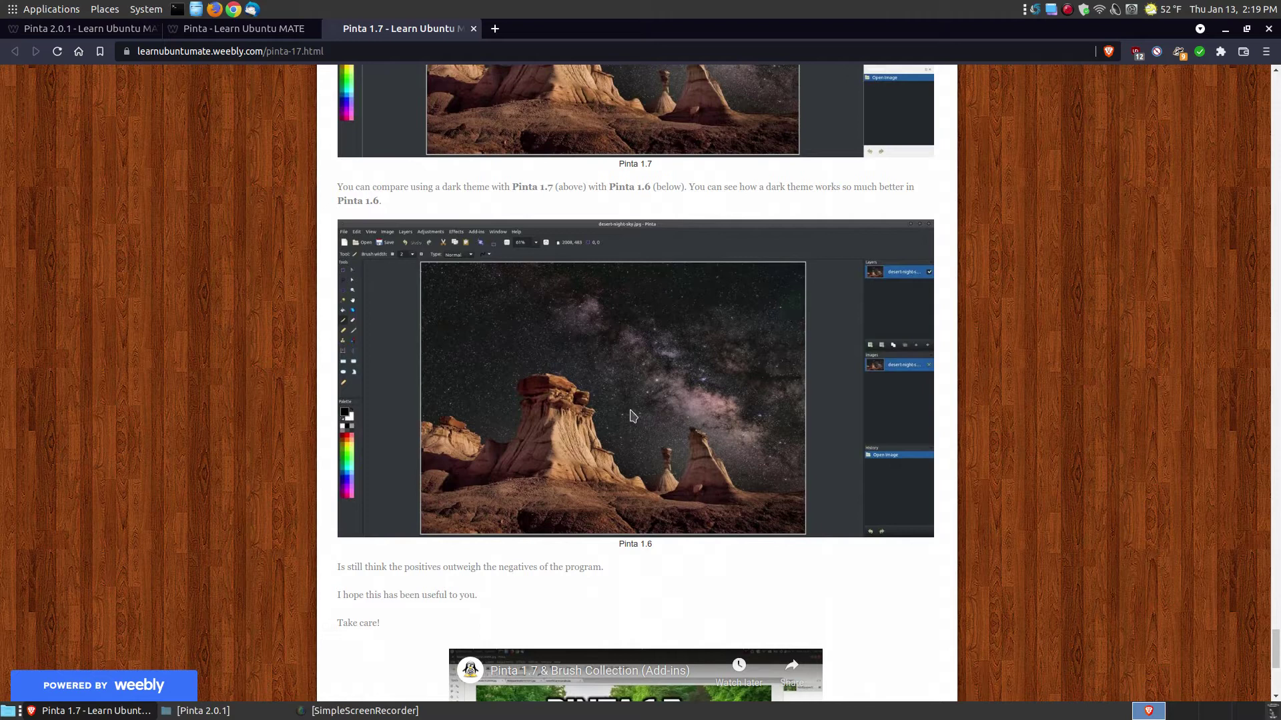
Switch between the Pinta 2.0.1 and original Pinta tutorial tabs, ending on the original article.
left_click(90, 28)
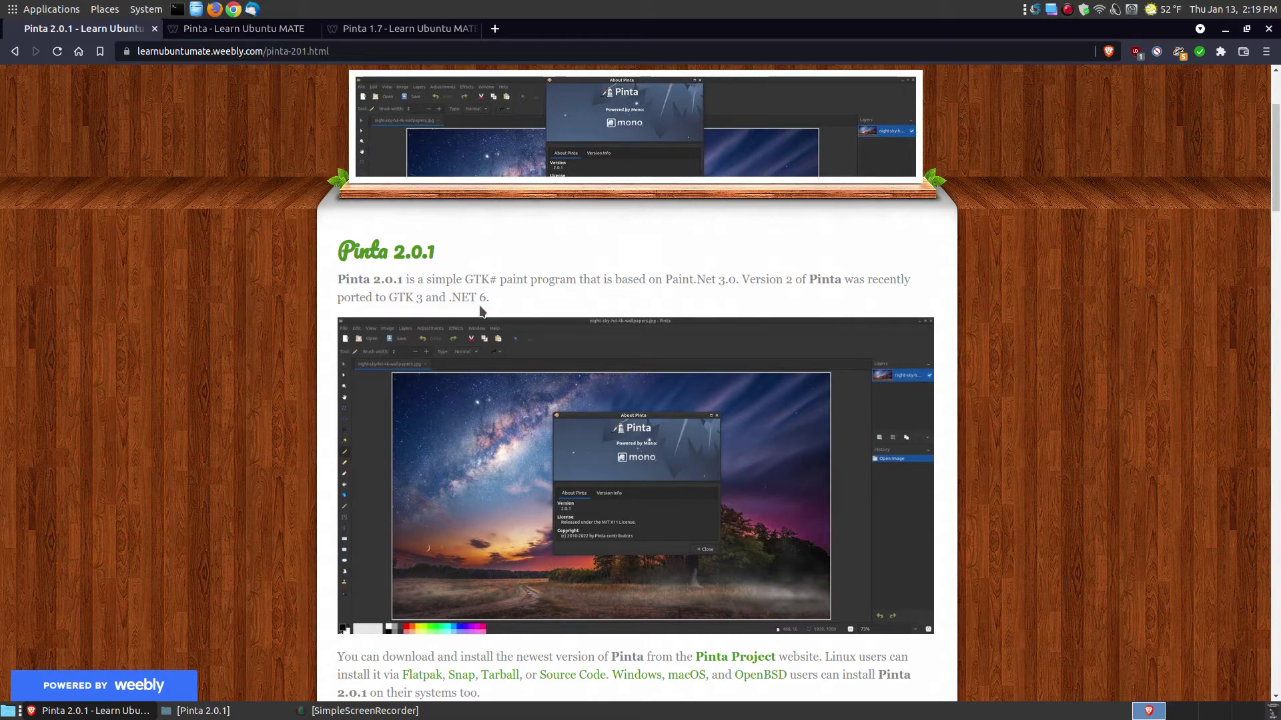
scroll(649, 318, "down", 2)
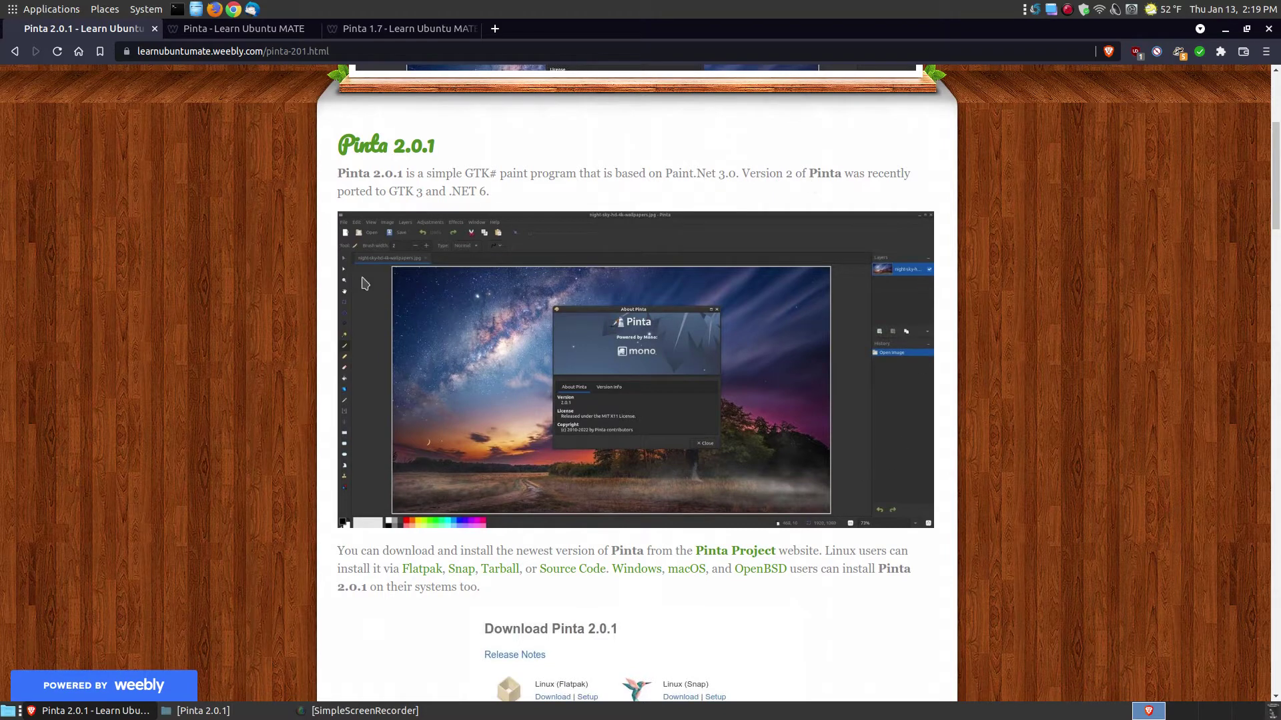
left_click(241, 29)
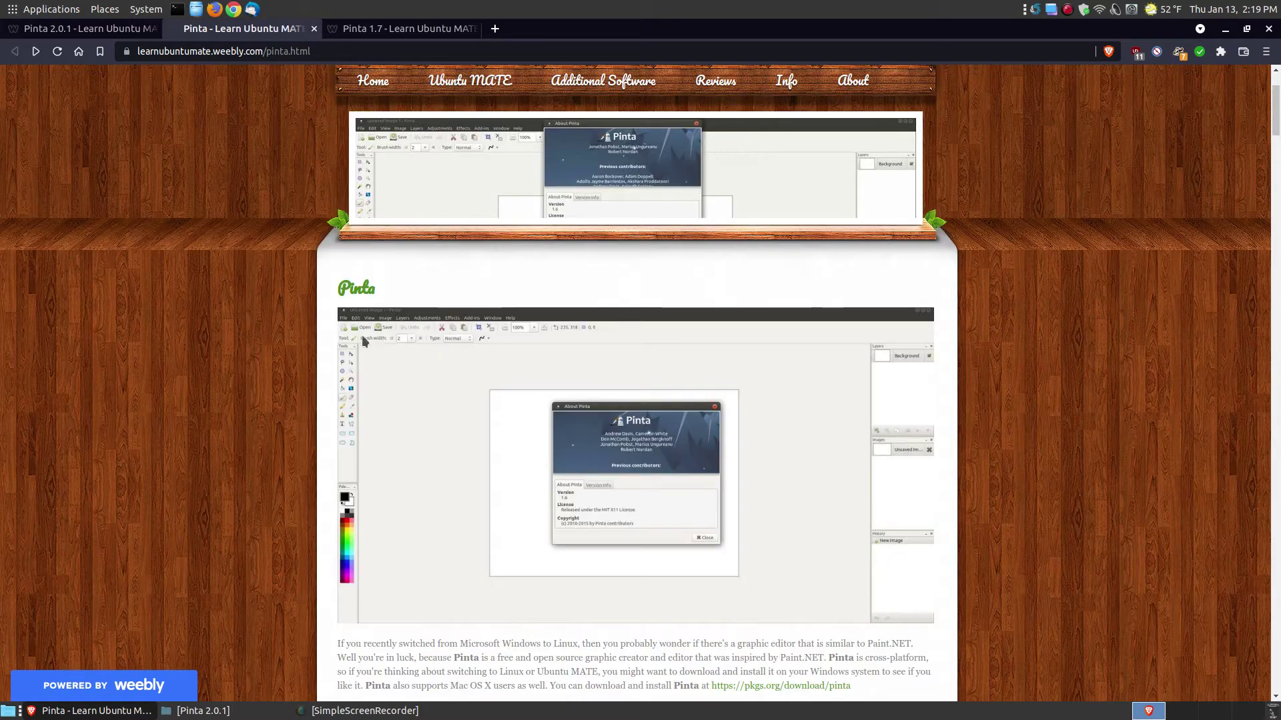
left_click(85, 28)
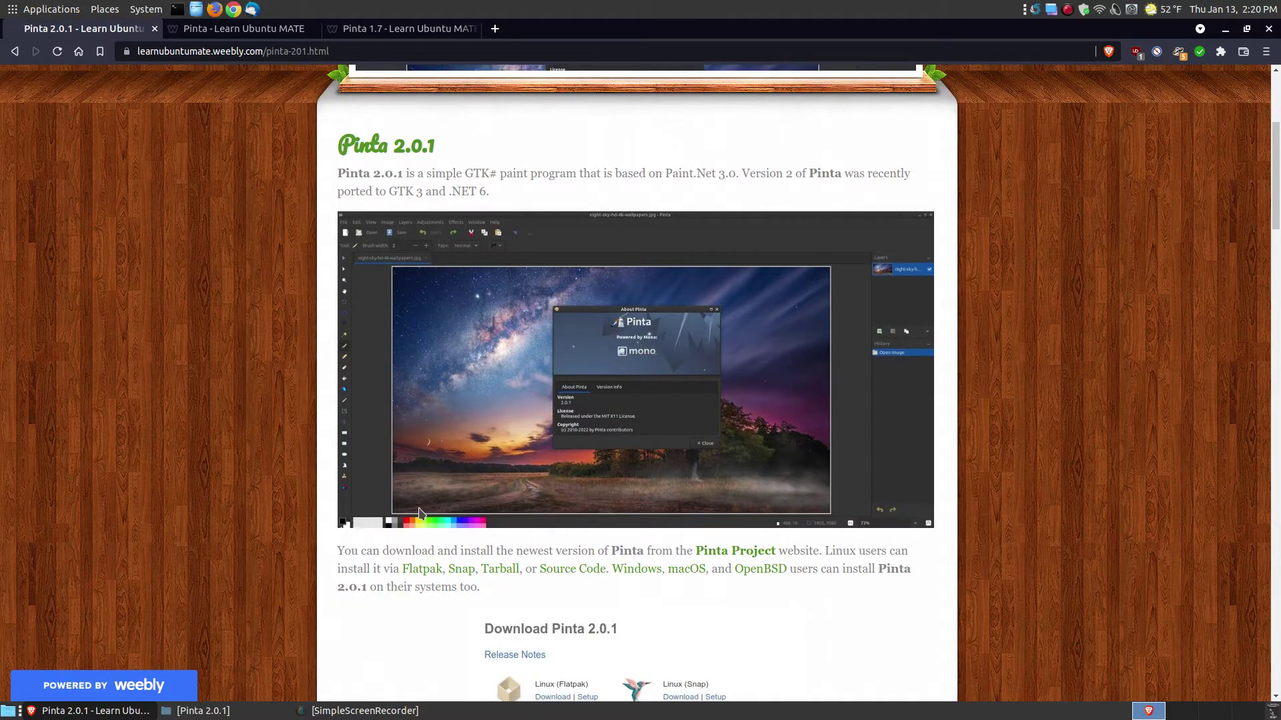
left_click(243, 29)
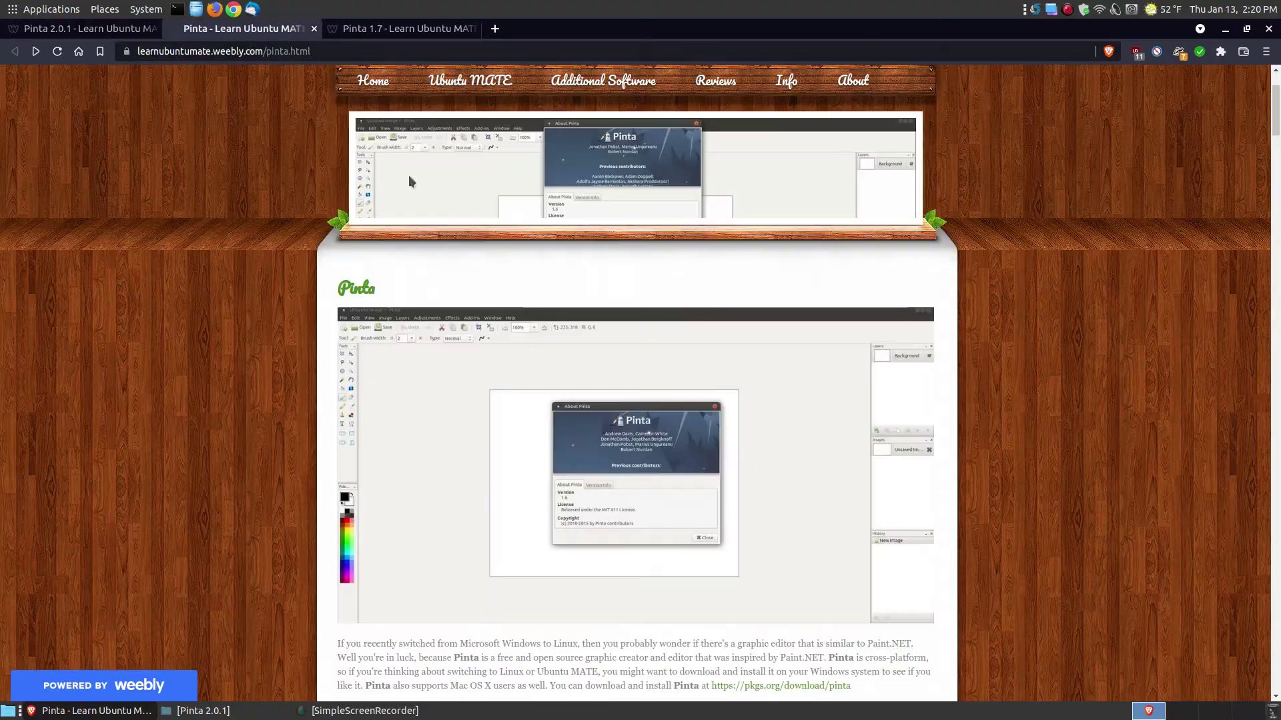
scroll(965, 335, "down", 2)
scroll(1102, 300, "down", 3)
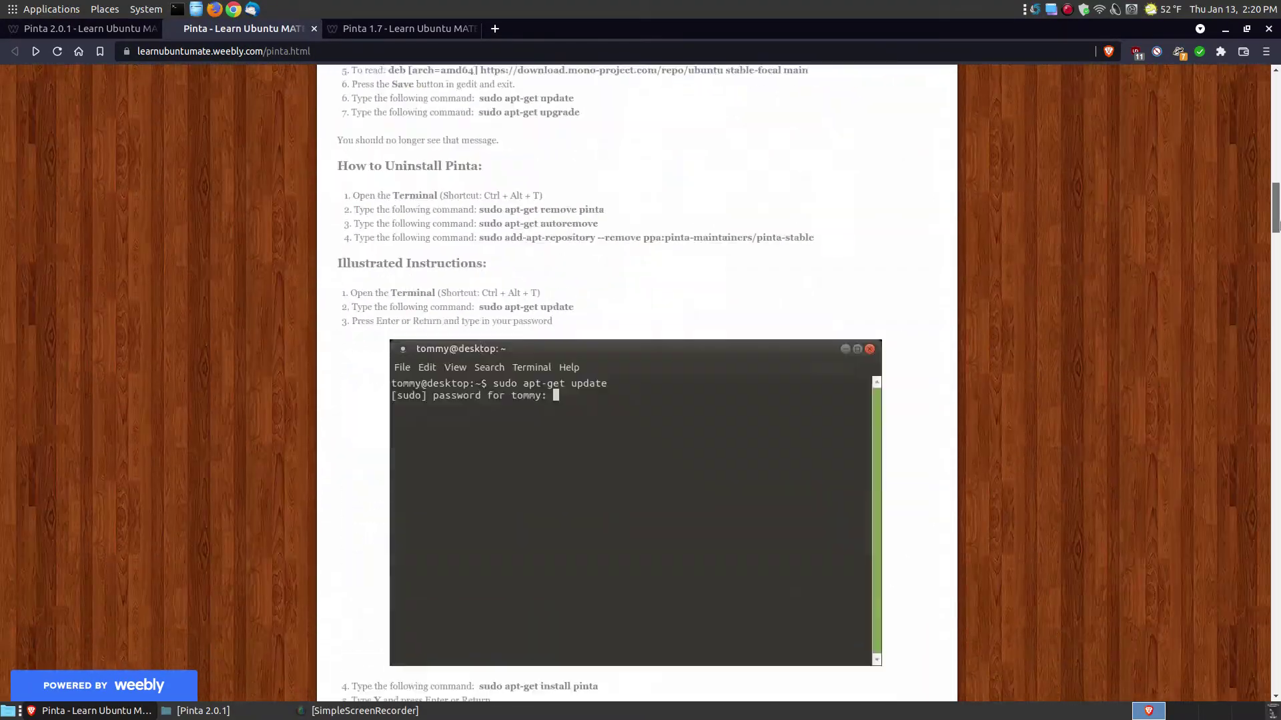
left_click_drag(1271, 147, 1270, 355)
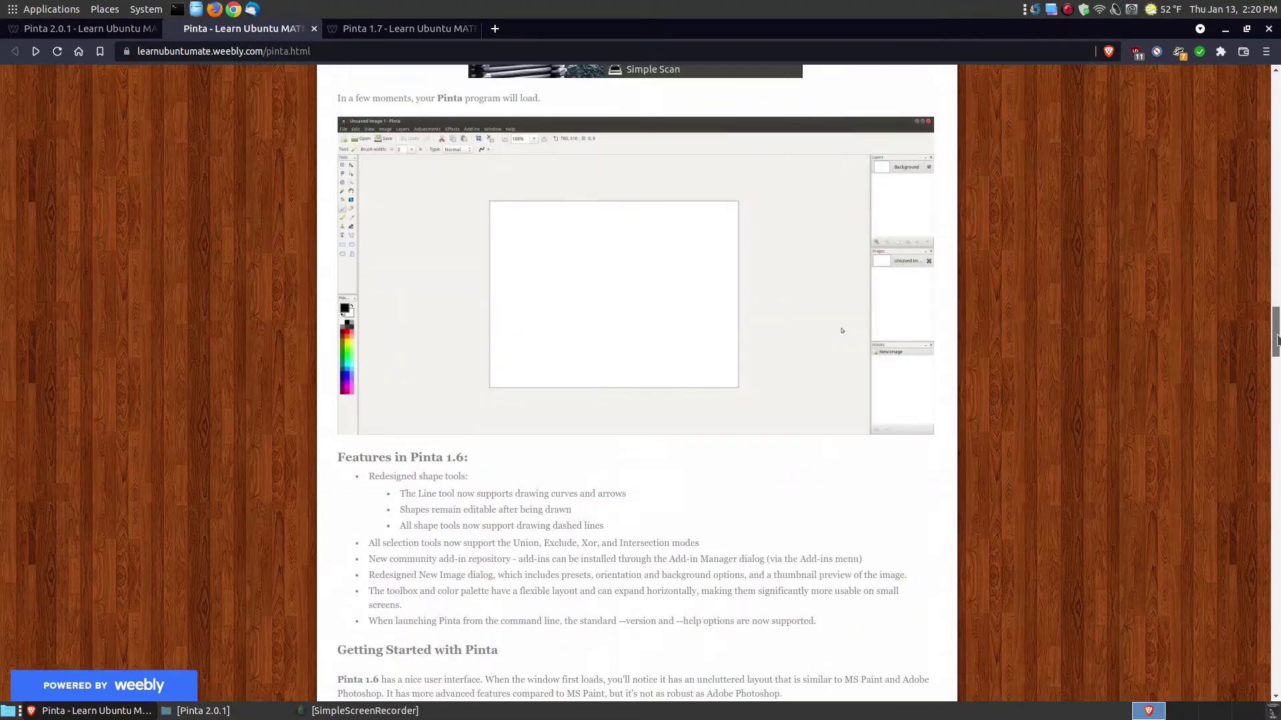
scroll(641, 384, "down", 15)
scroll(641, 383, "up", 5)
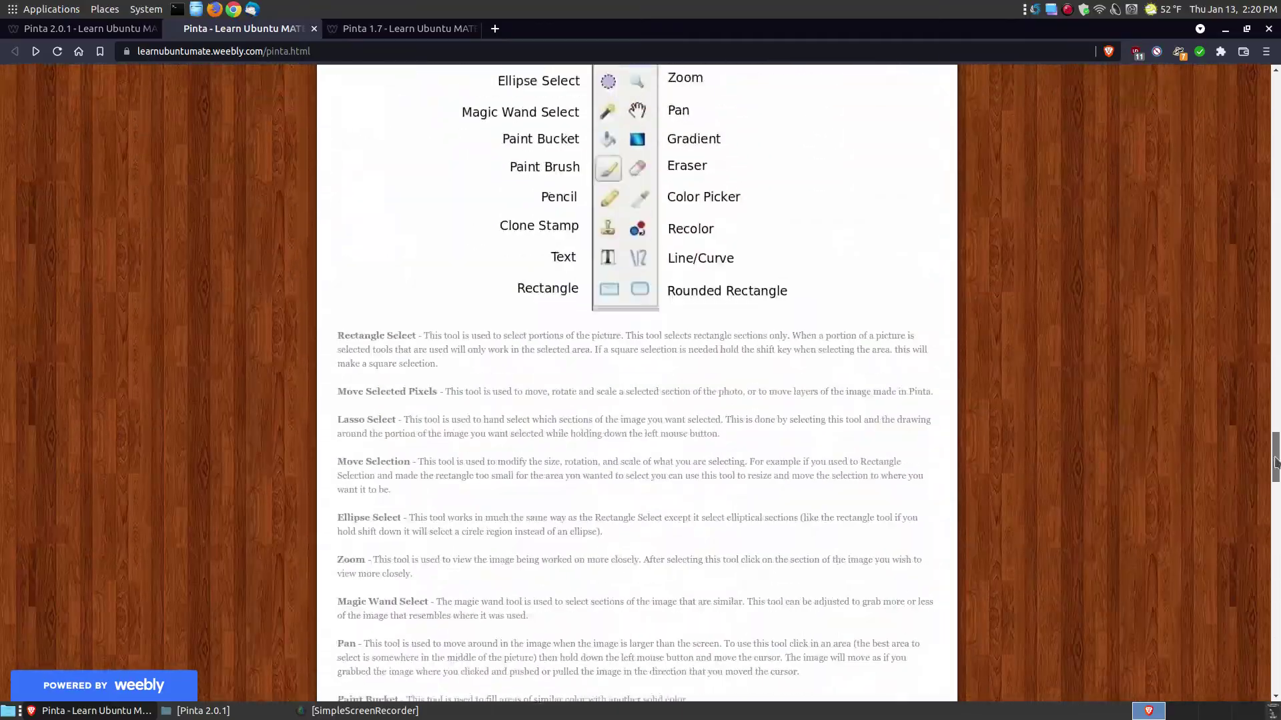
scroll(640, 384, "up", 5)
scroll(640, 383, "down", 8)
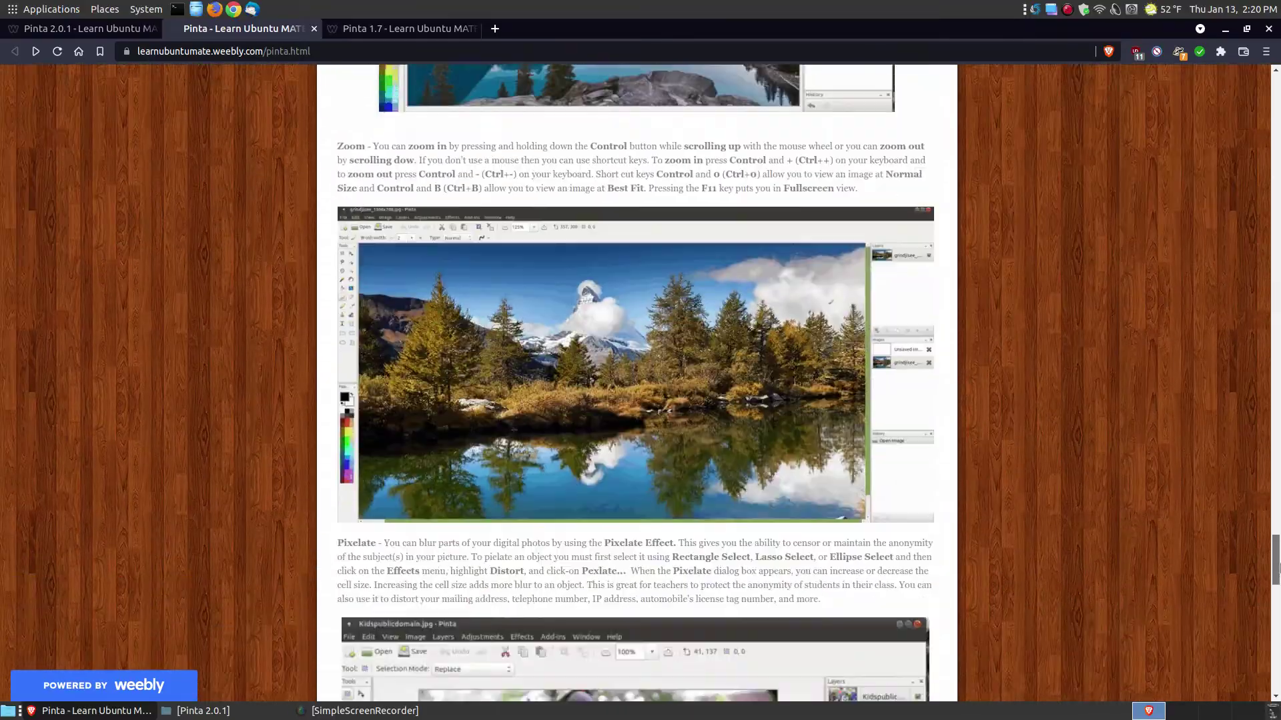
left_click_drag(1274, 505, 1269, 374)
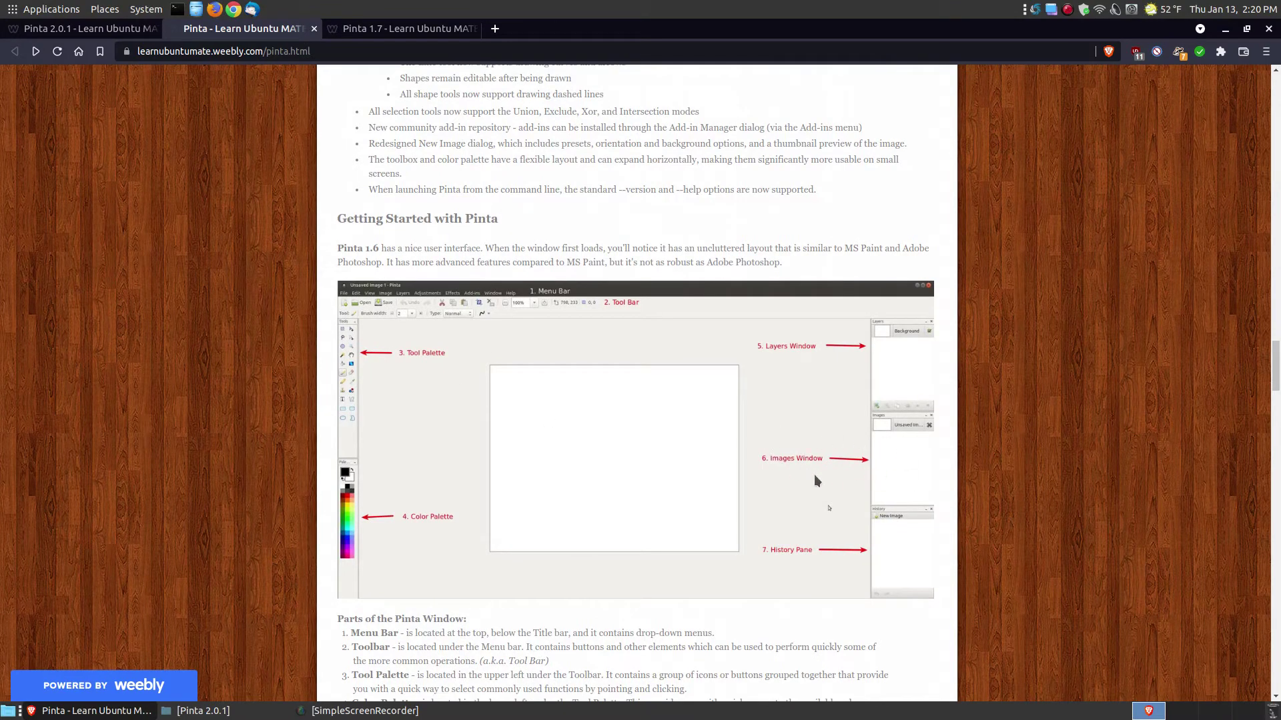
Launch Pinta from Applications > Graphics, then bring Brave back to the front.
left_click(50, 9)
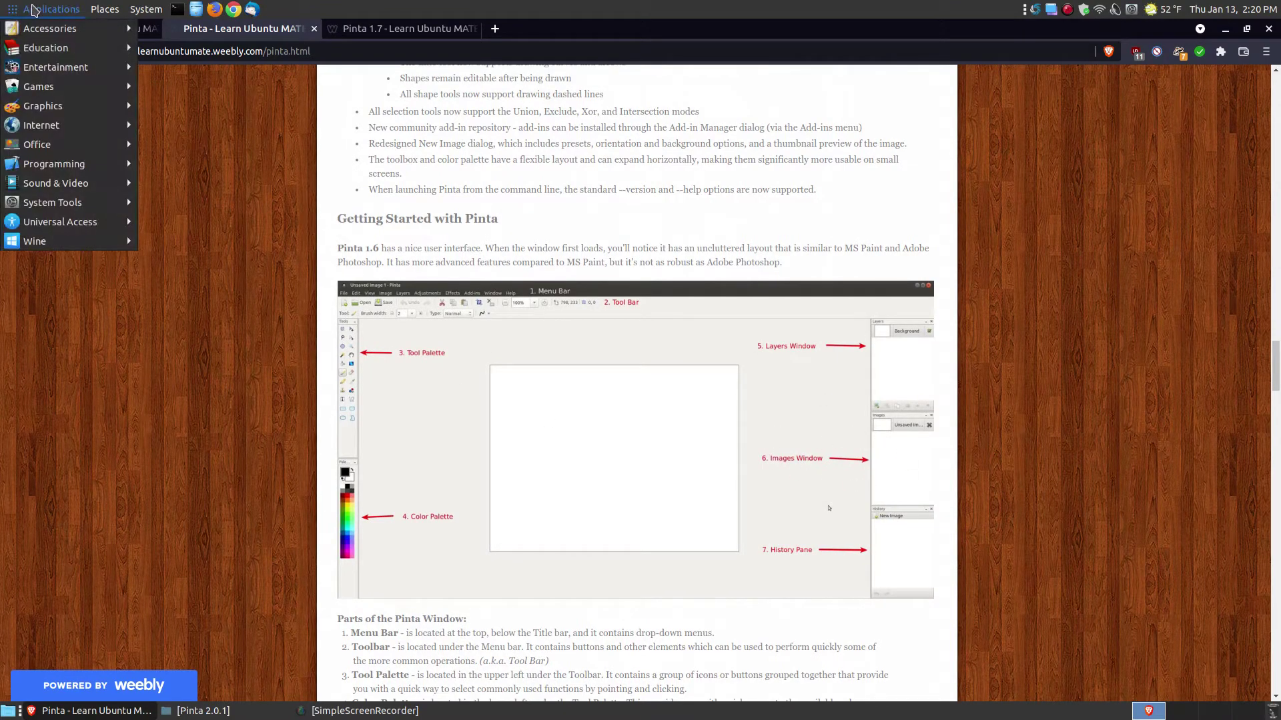
mouse_move(43, 106)
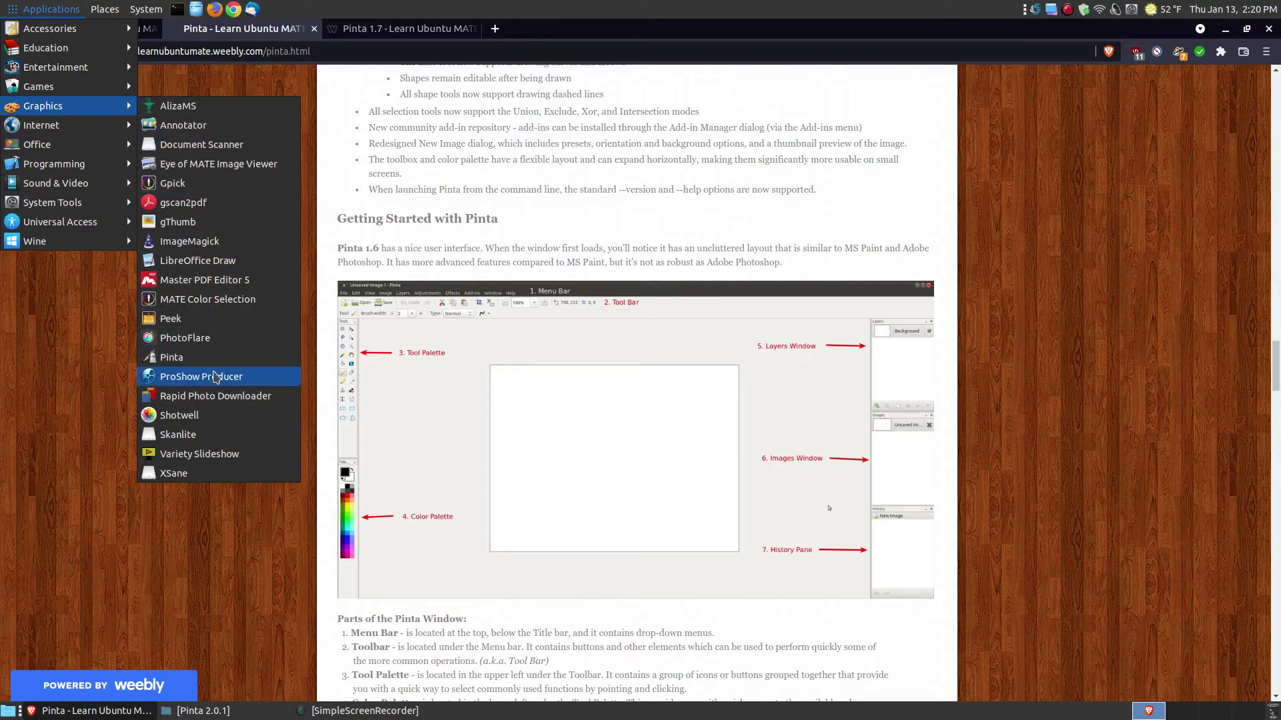
left_click(190, 356)
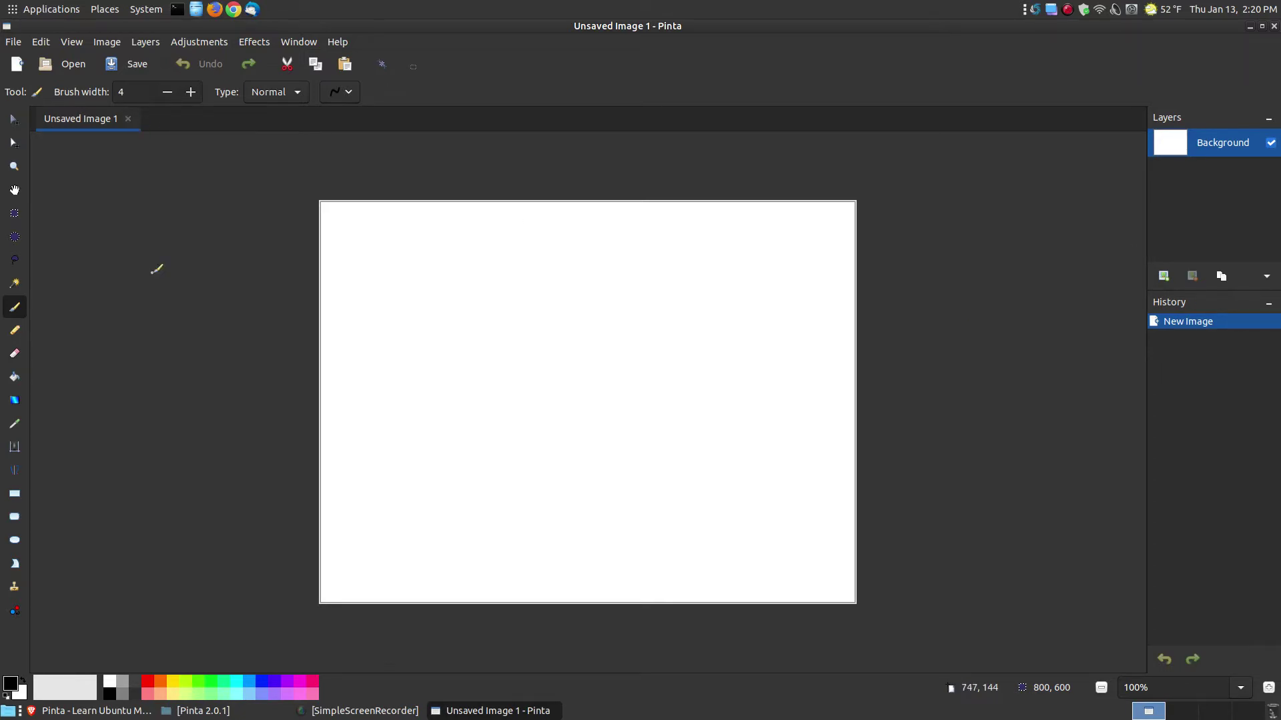
left_click(95, 710)
Show the Pinta 1.7 tab's dark-theme screenshots of Pinta 1.7 and 1.6.
left_click(401, 28)
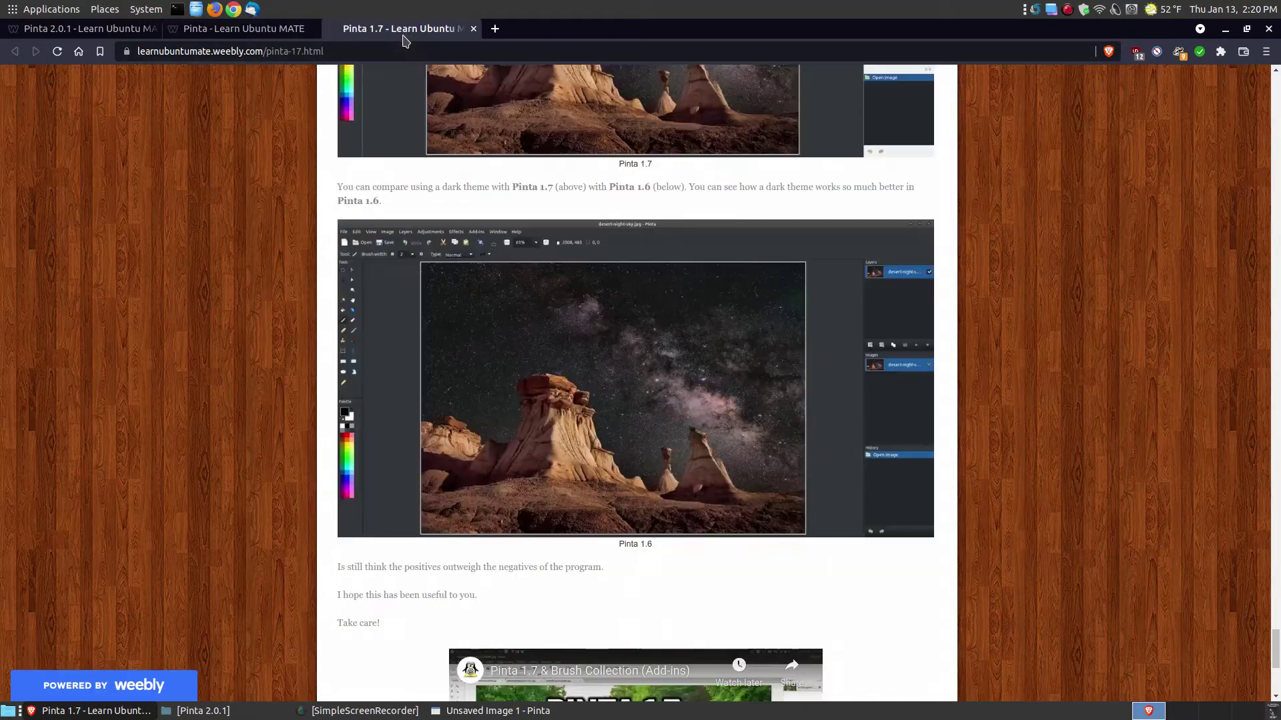
scroll(646, 300, "up", 2)
scroll(477, 205, "up", 1)
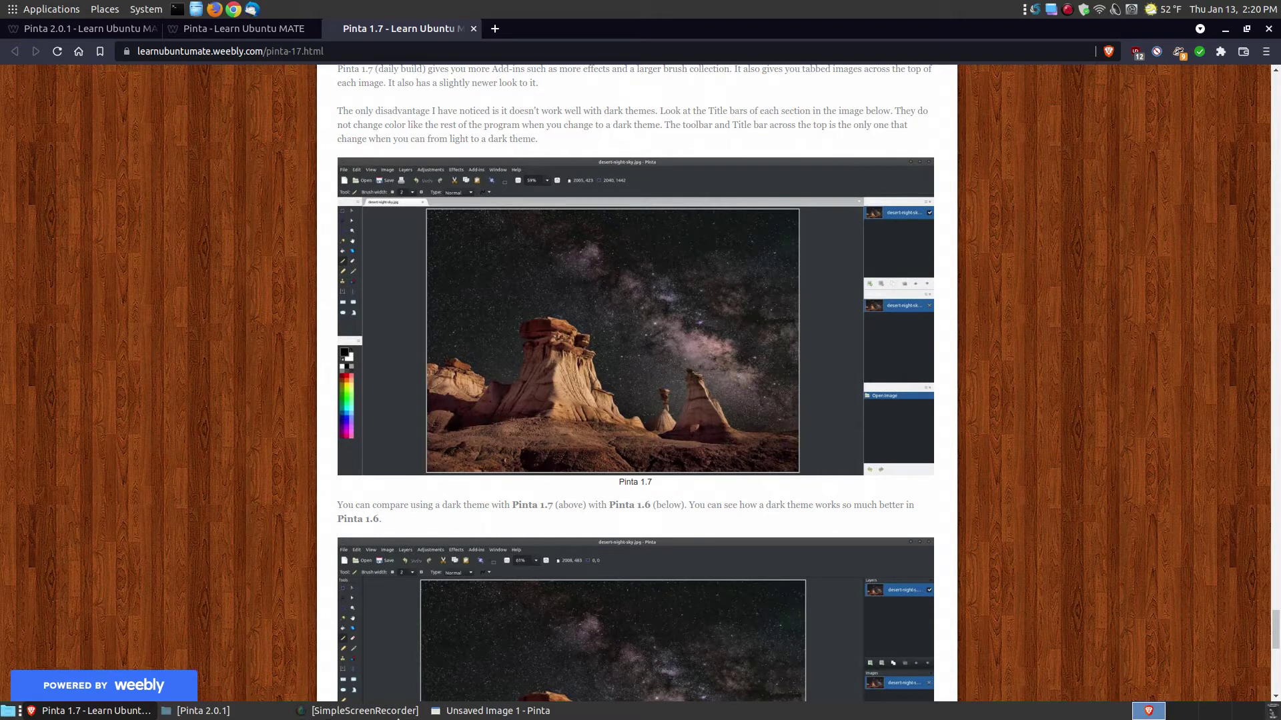
Bring the blank 800×600 Unsaved Image 1 Pinta window back to the front.
left_click(498, 711)
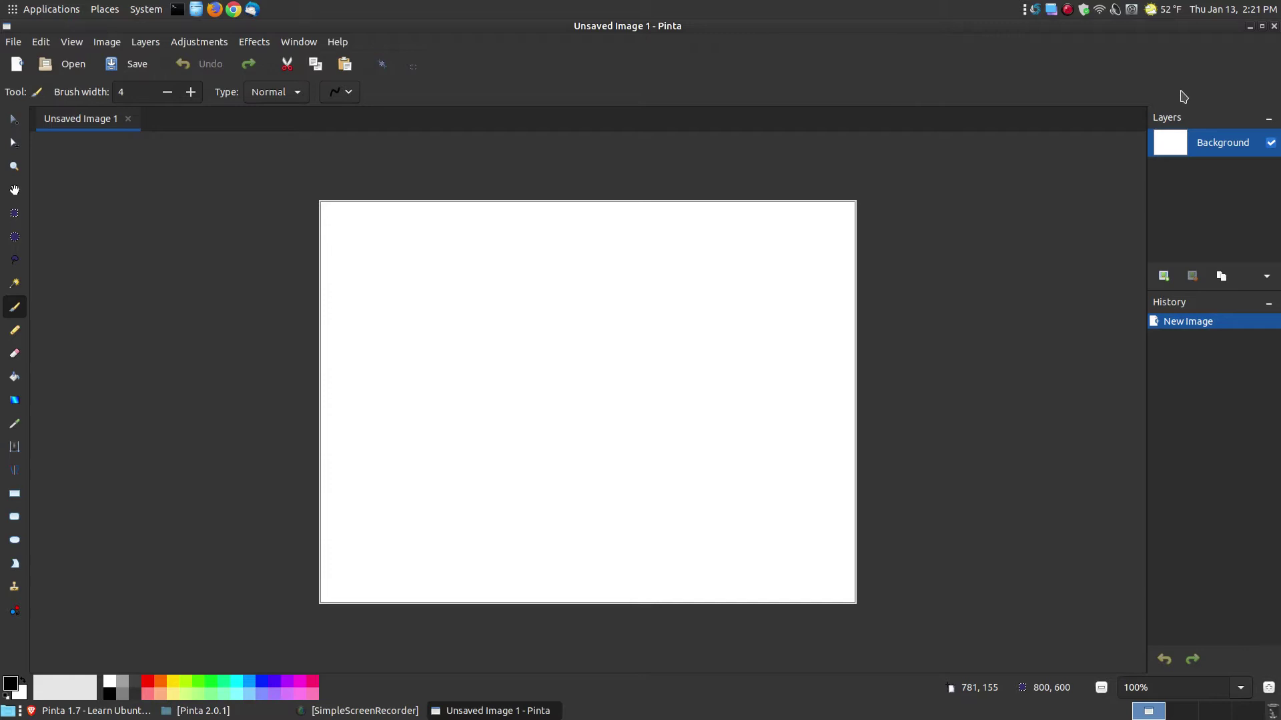
Close the blank Pinta window and open desert-night-sky.jpg in Pinta from Caja.
left_click(1274, 29)
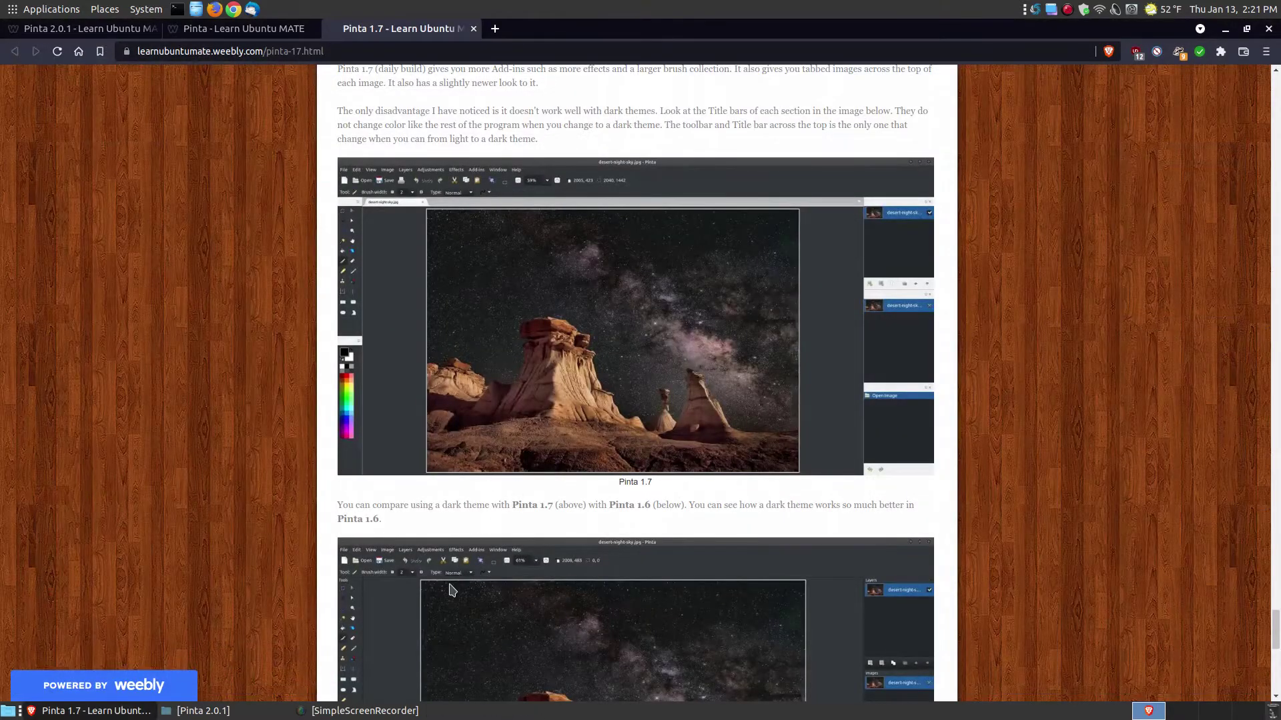
left_click(201, 710)
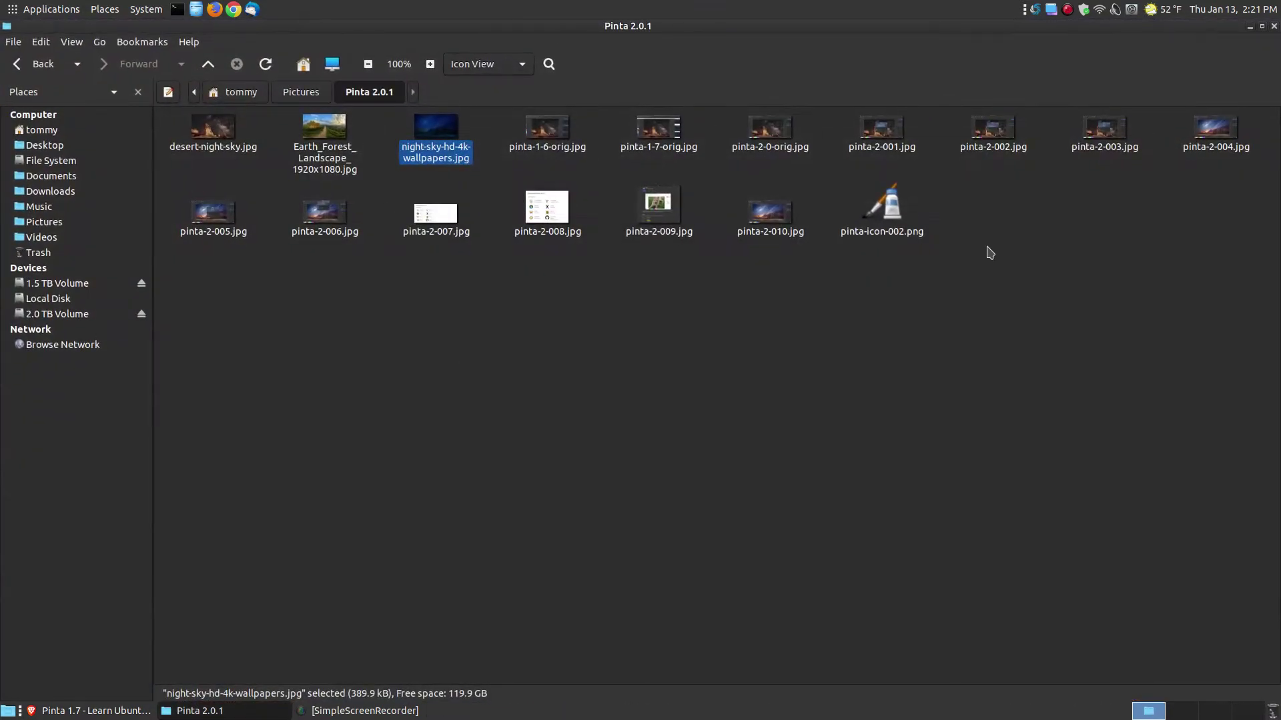
left_click(212, 129)
right_click(213, 138)
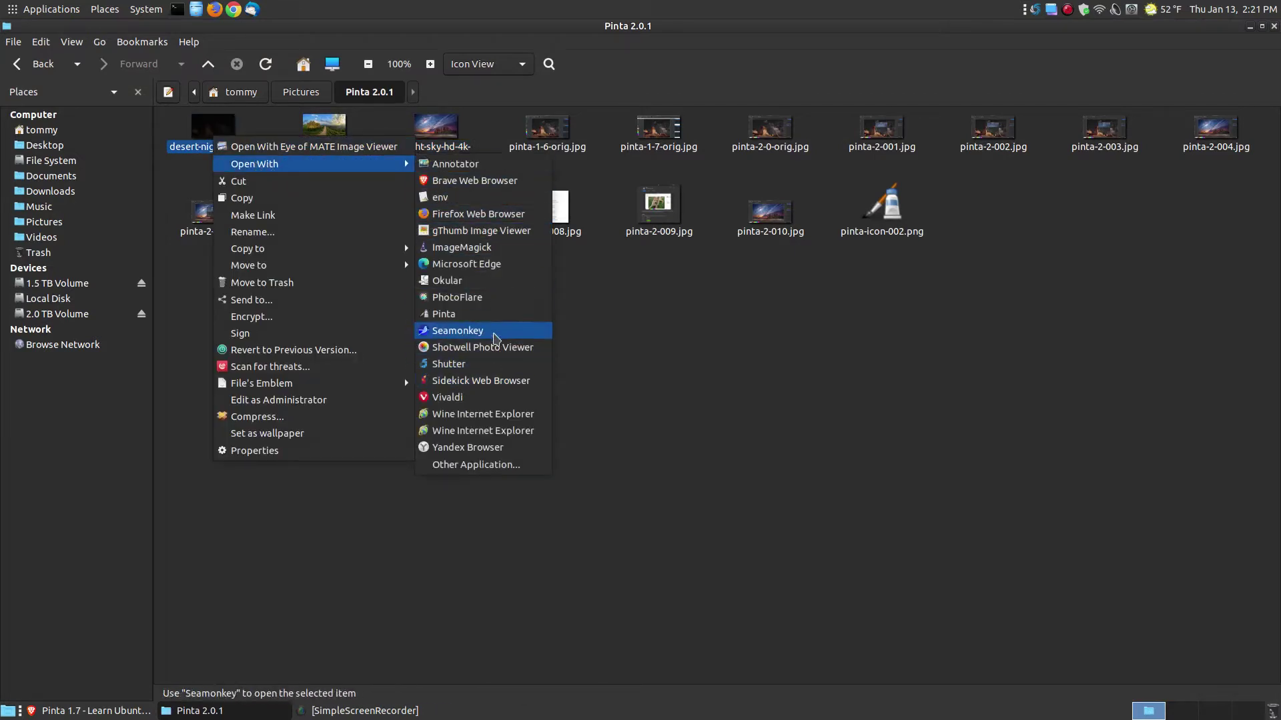
left_click(444, 313)
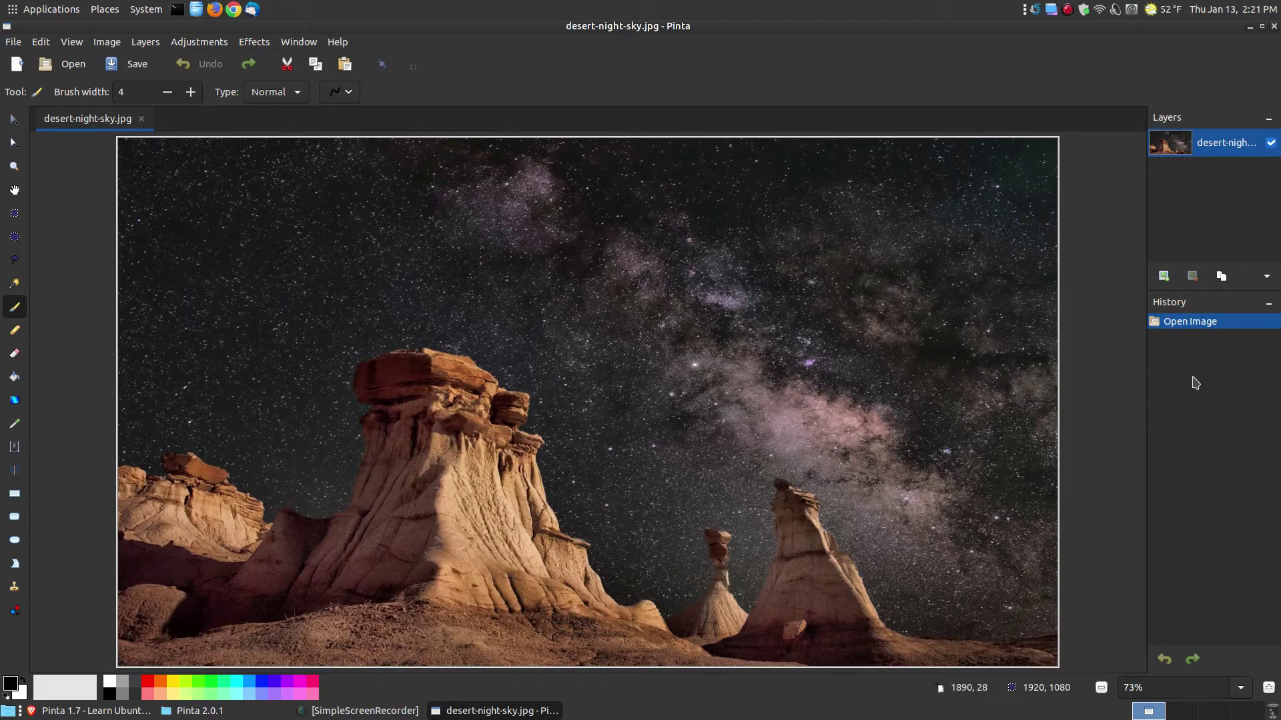
Open Earth_Forest_Landscape_1920x1080.jpg in Pinta using Caja's Open With menu.
left_click(199, 711)
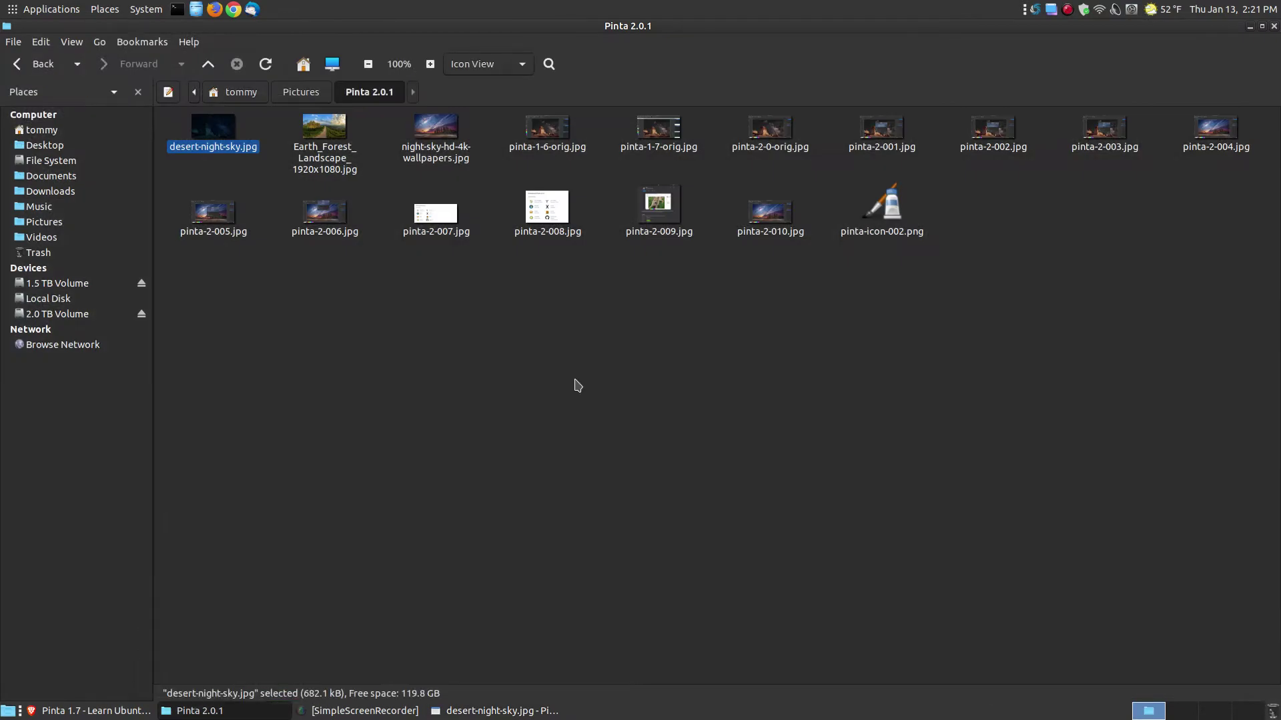
right_click(316, 132)
mouse_move(357, 154)
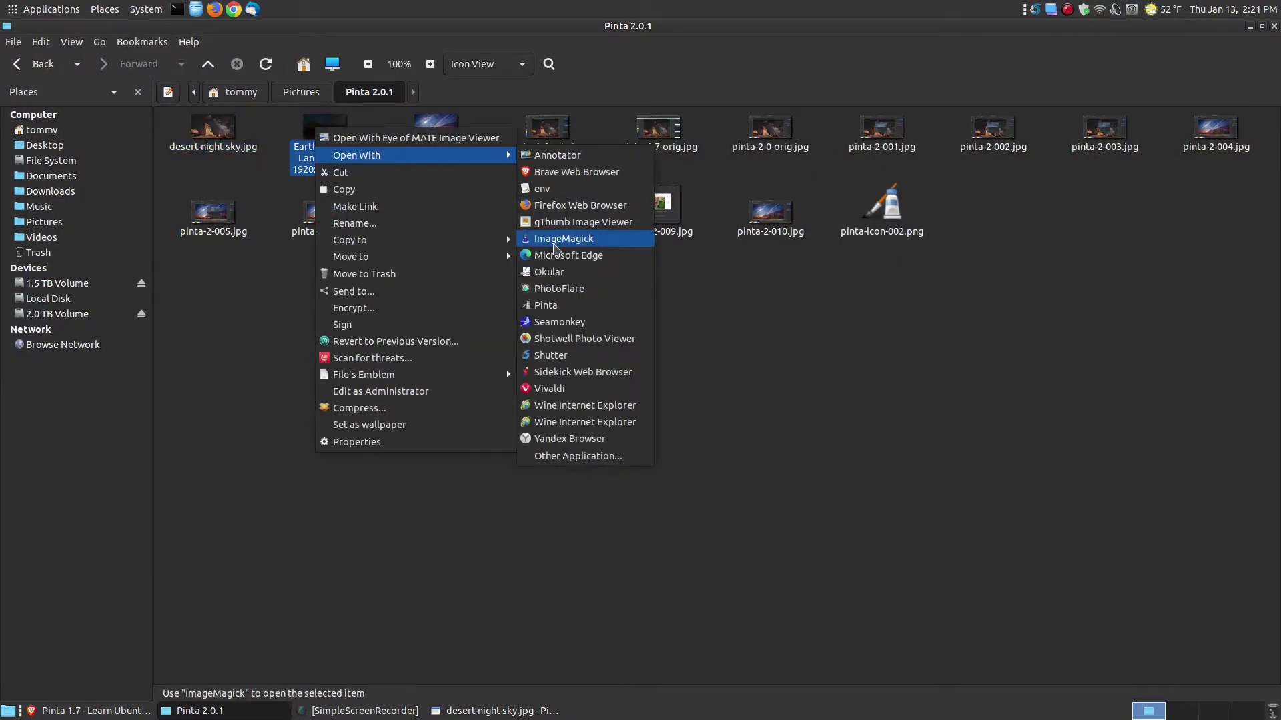
left_click(584, 311)
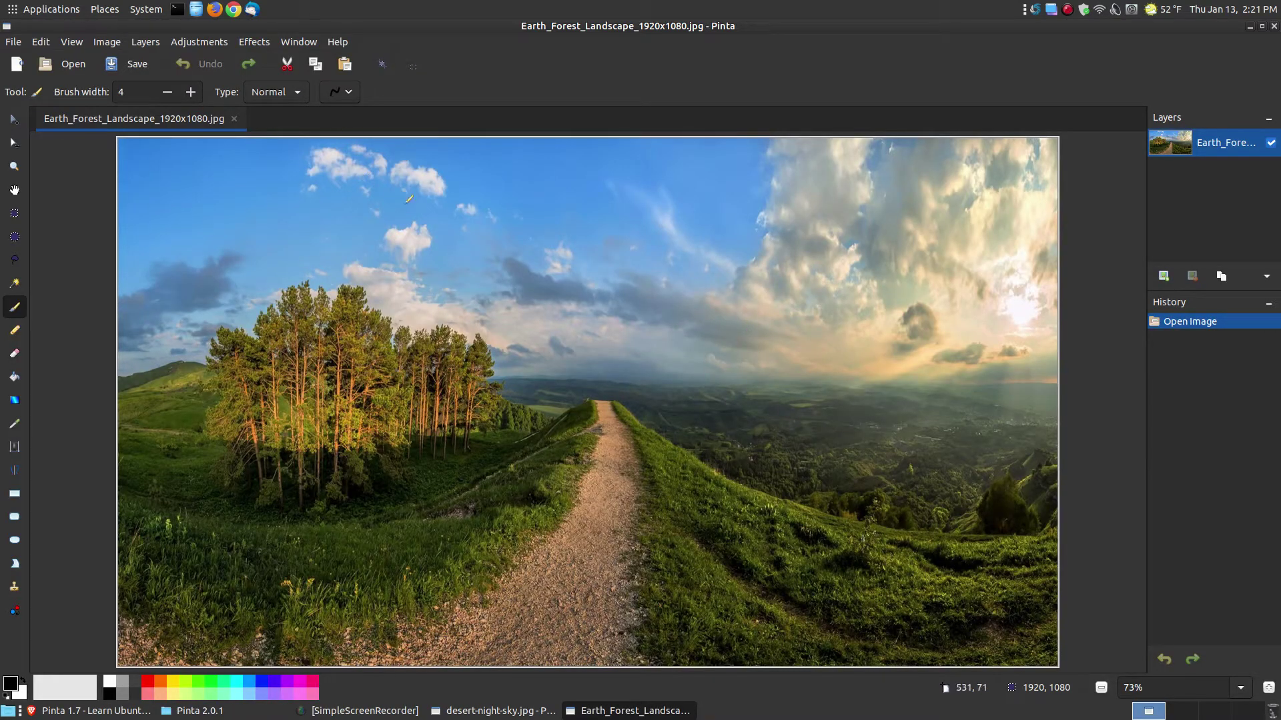
Switch between the two Pinta windows and close the Earth_Forest window.
left_click(500, 711)
left_click(631, 710)
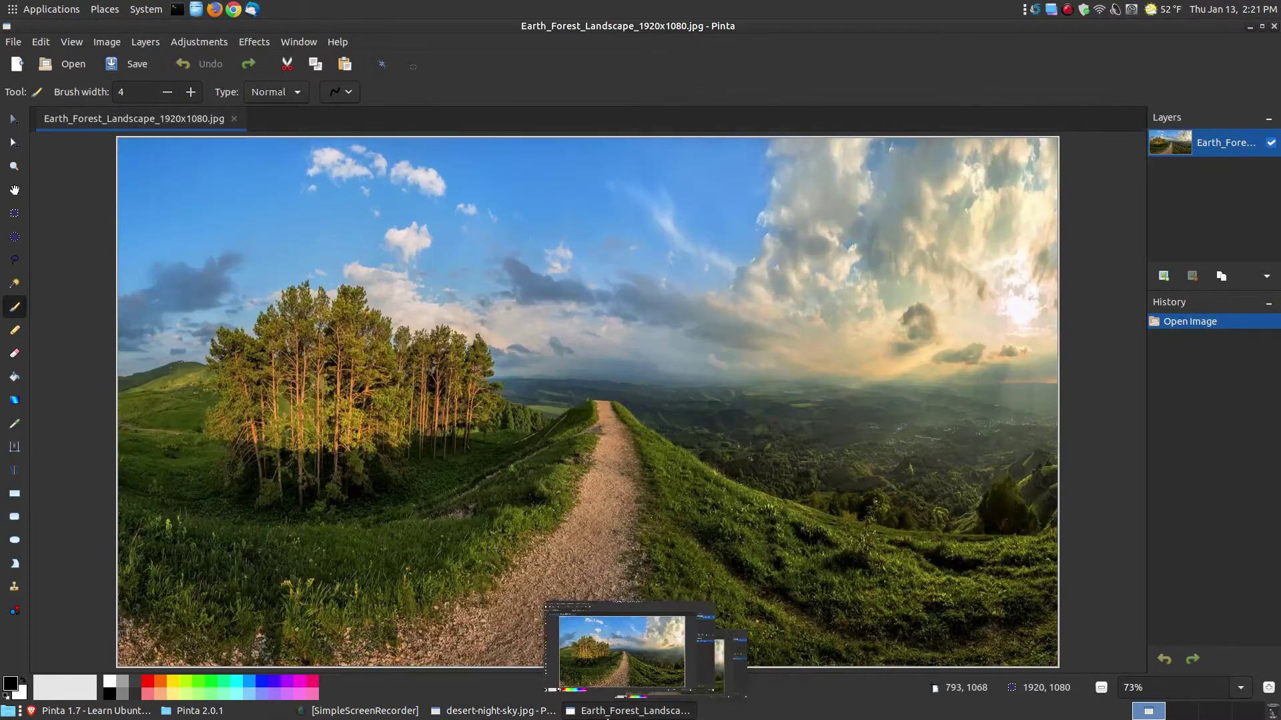
left_click(508, 710)
left_click(630, 711)
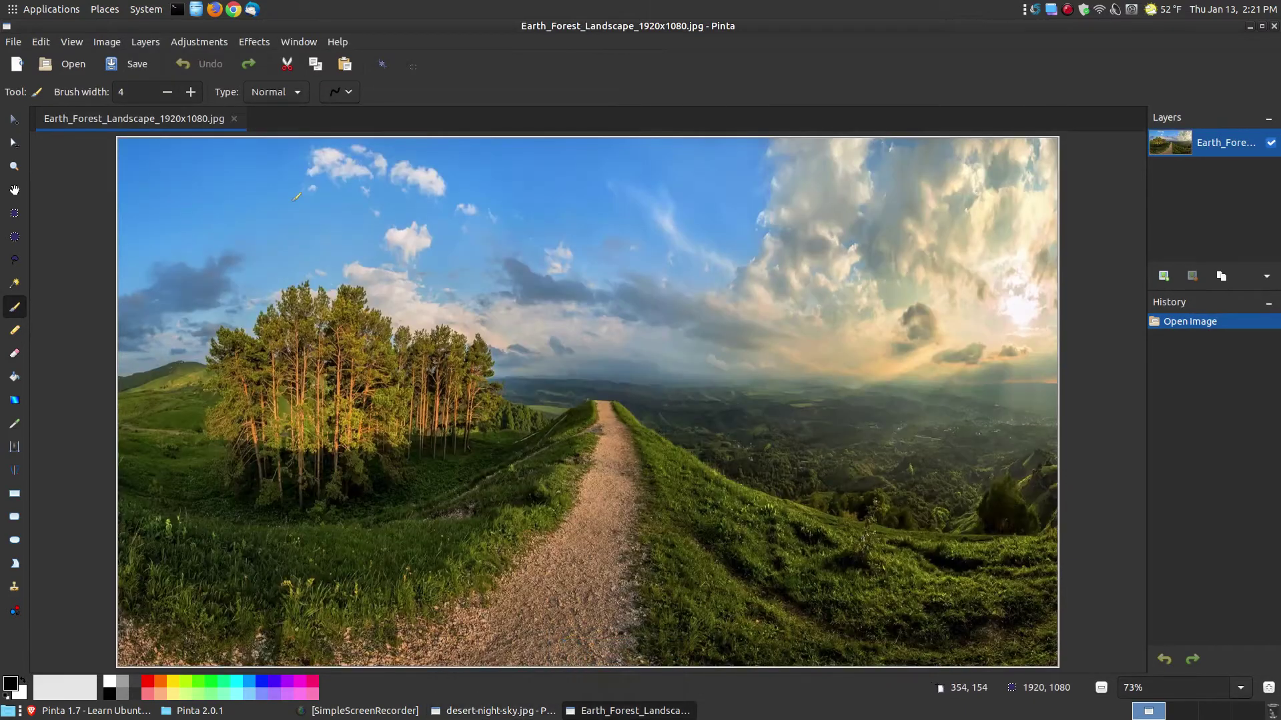
left_click(1275, 30)
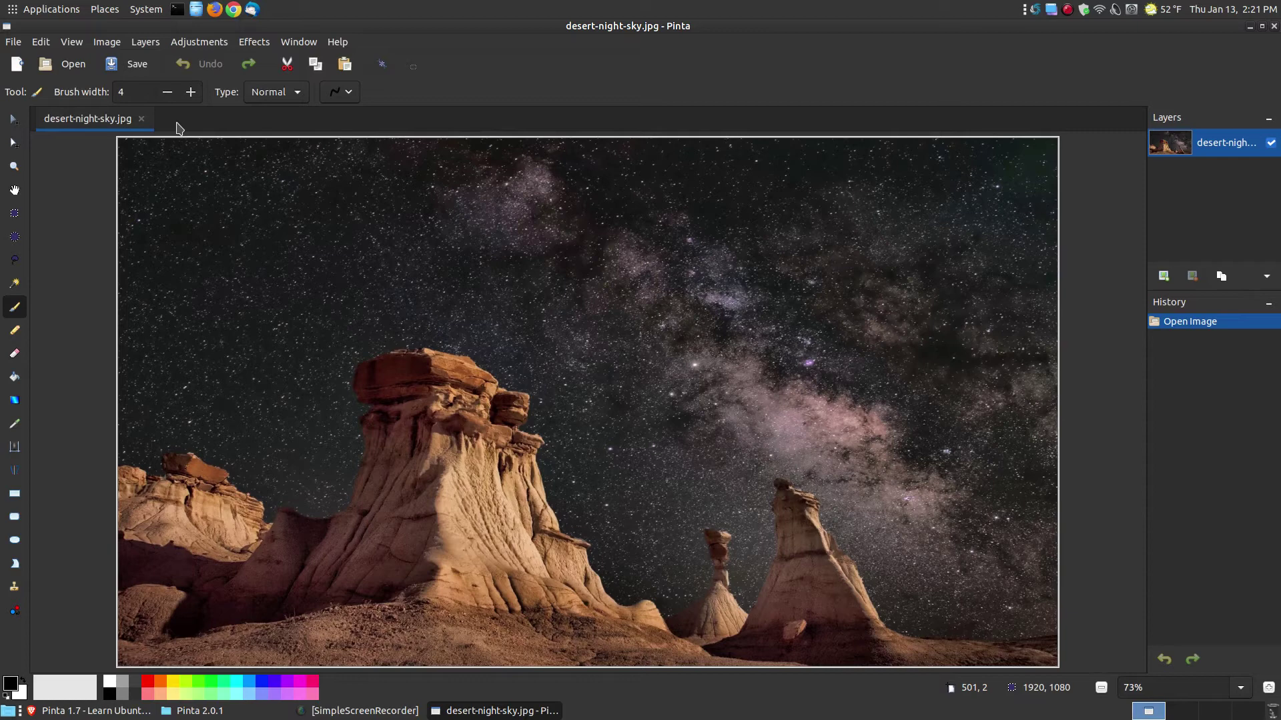
Open Earth_Forest_Landscape_1920x1080.jpg from Pictures > Pinta 2.0.1 with File > Open.
left_click(15, 45)
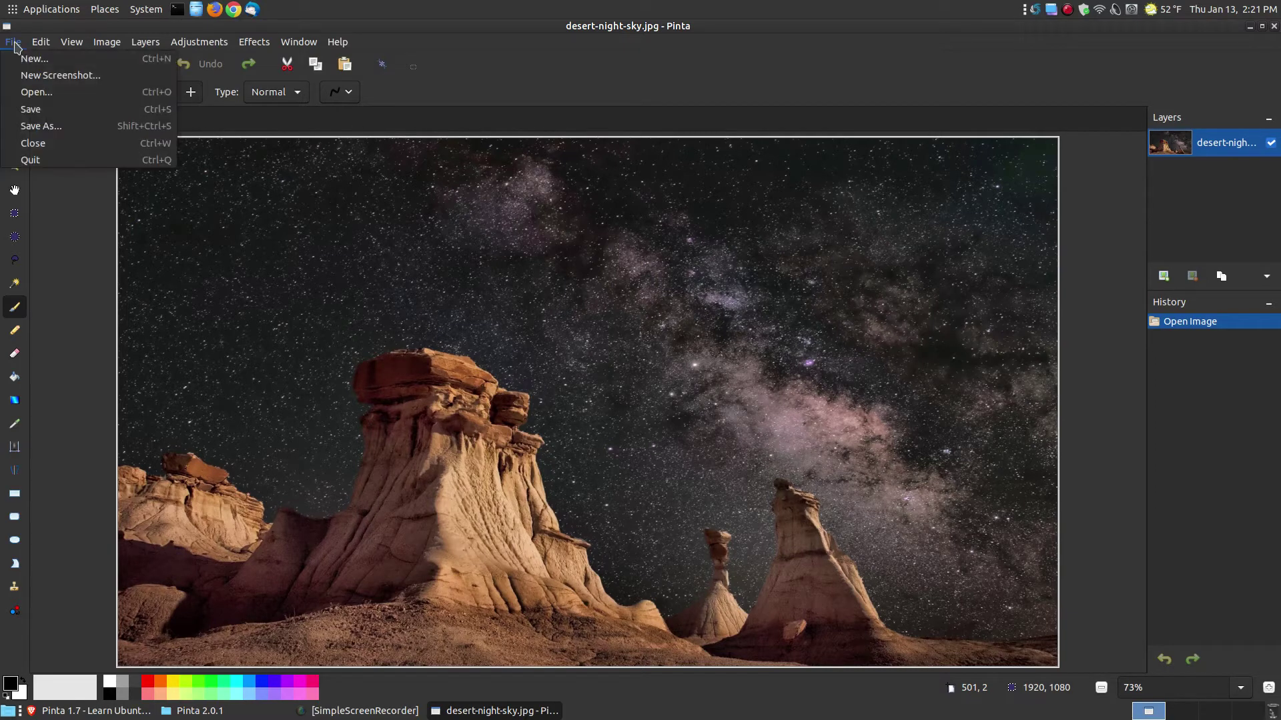
left_click(37, 92)
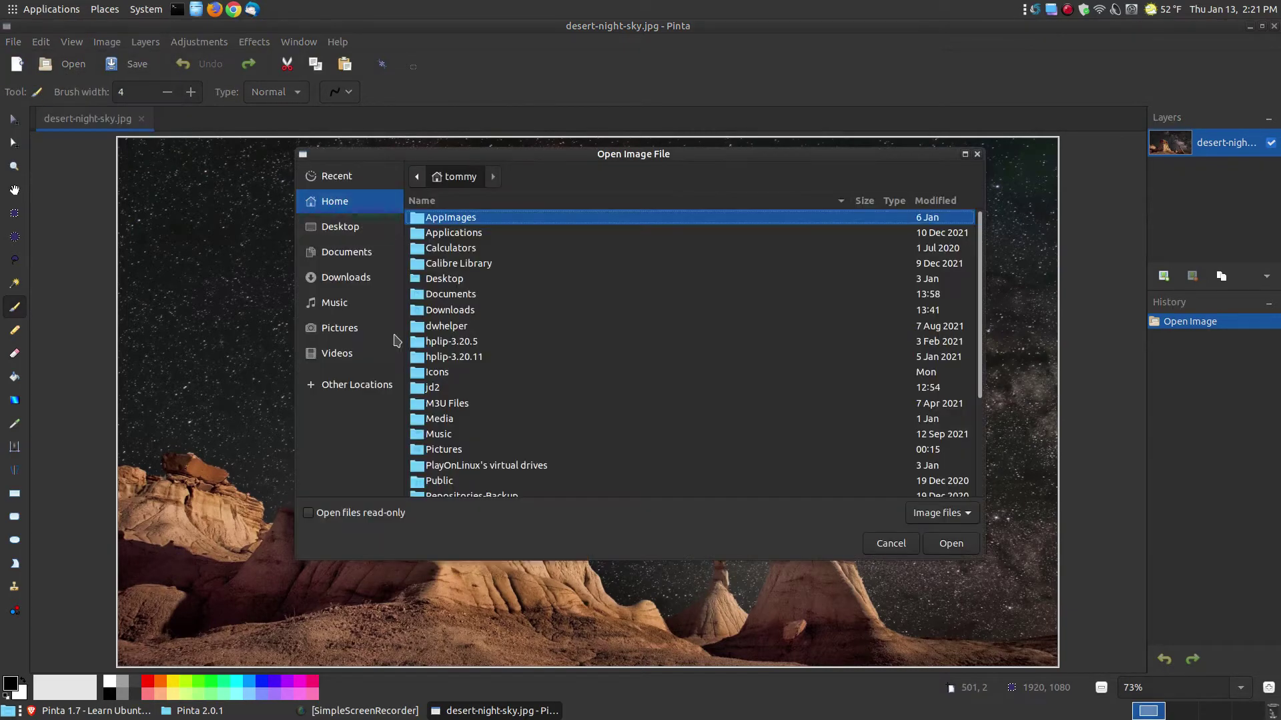
left_click(340, 327)
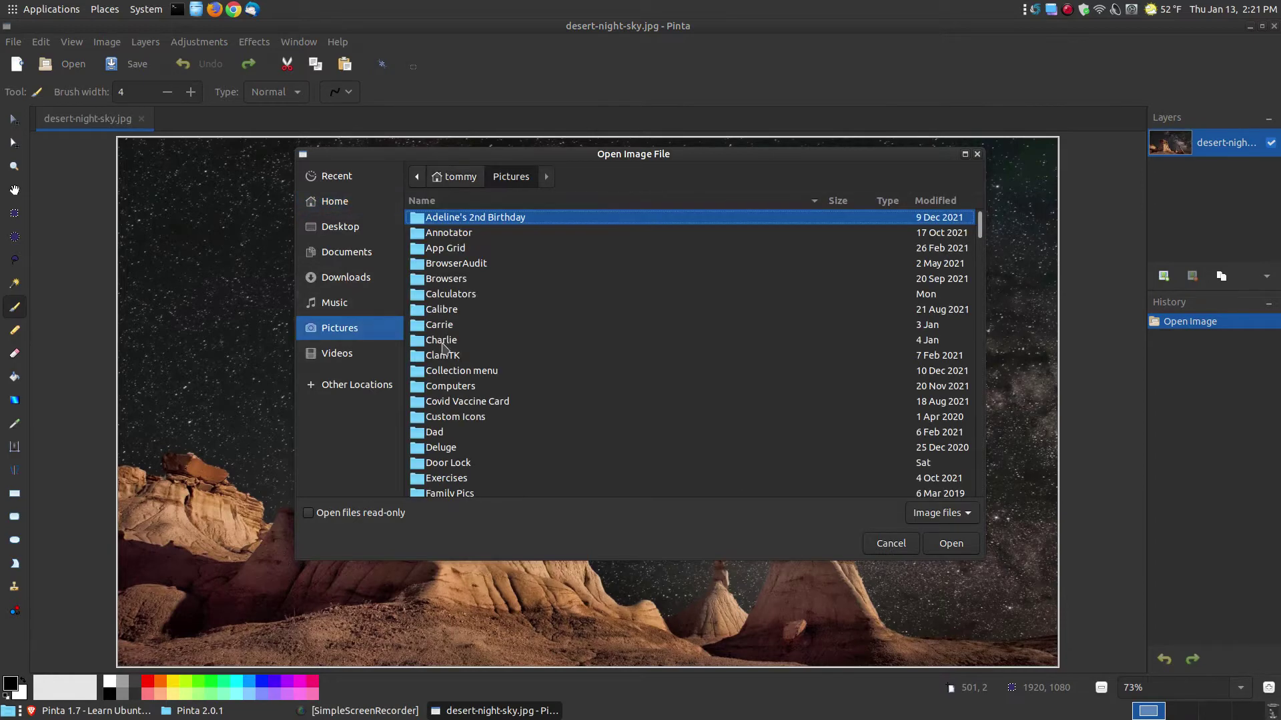
scroll(490, 342, "down", 5)
scroll(491, 341, "down", 5)
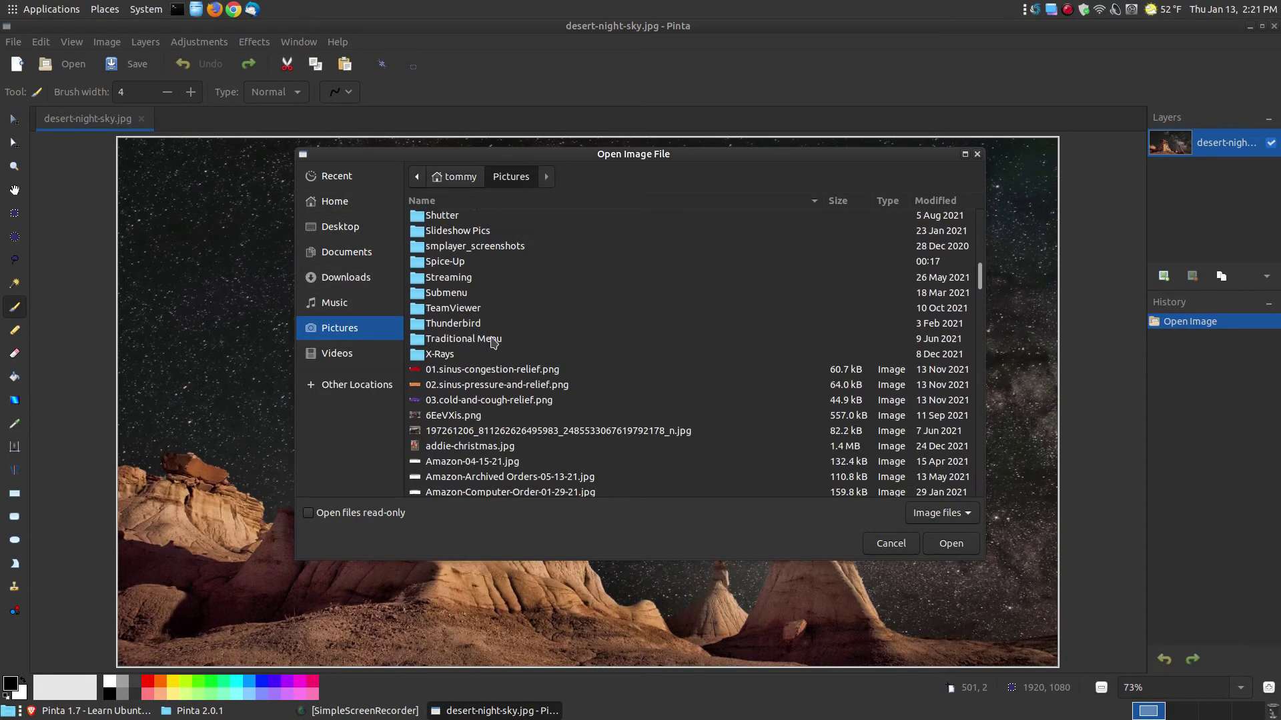
scroll(493, 342, "up", 3)
double_click(448, 291)
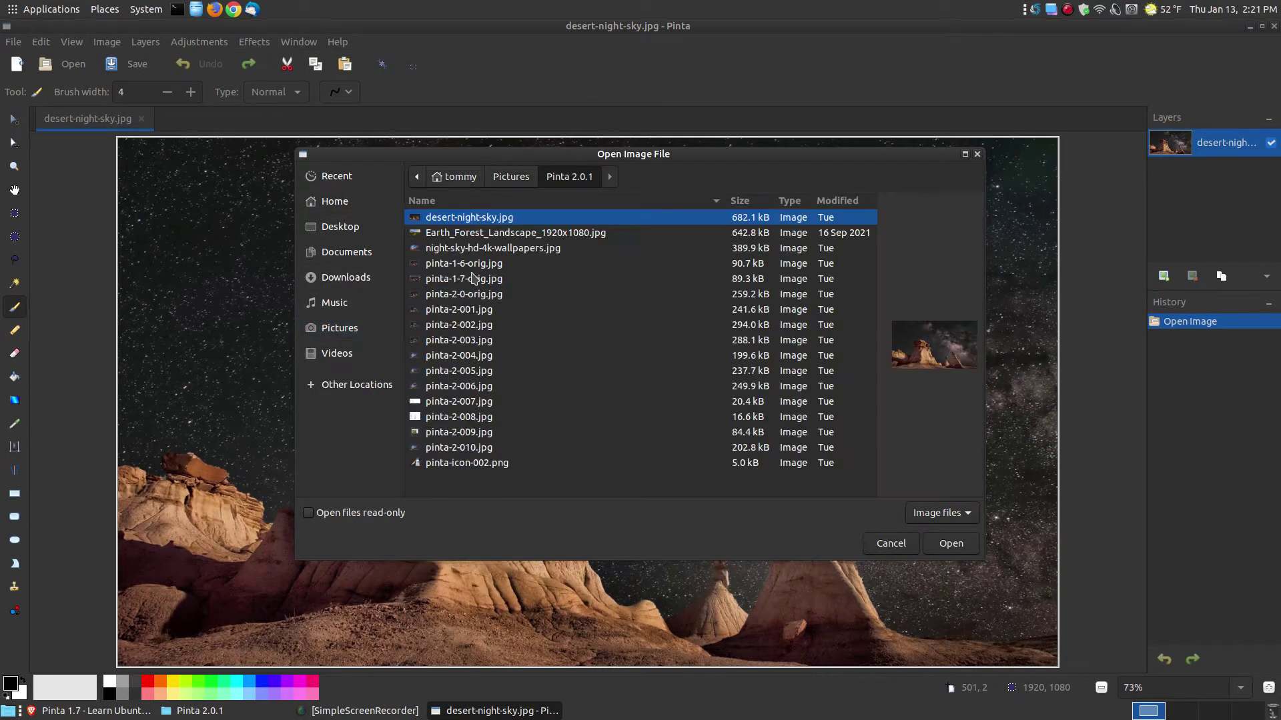
left_click(481, 235)
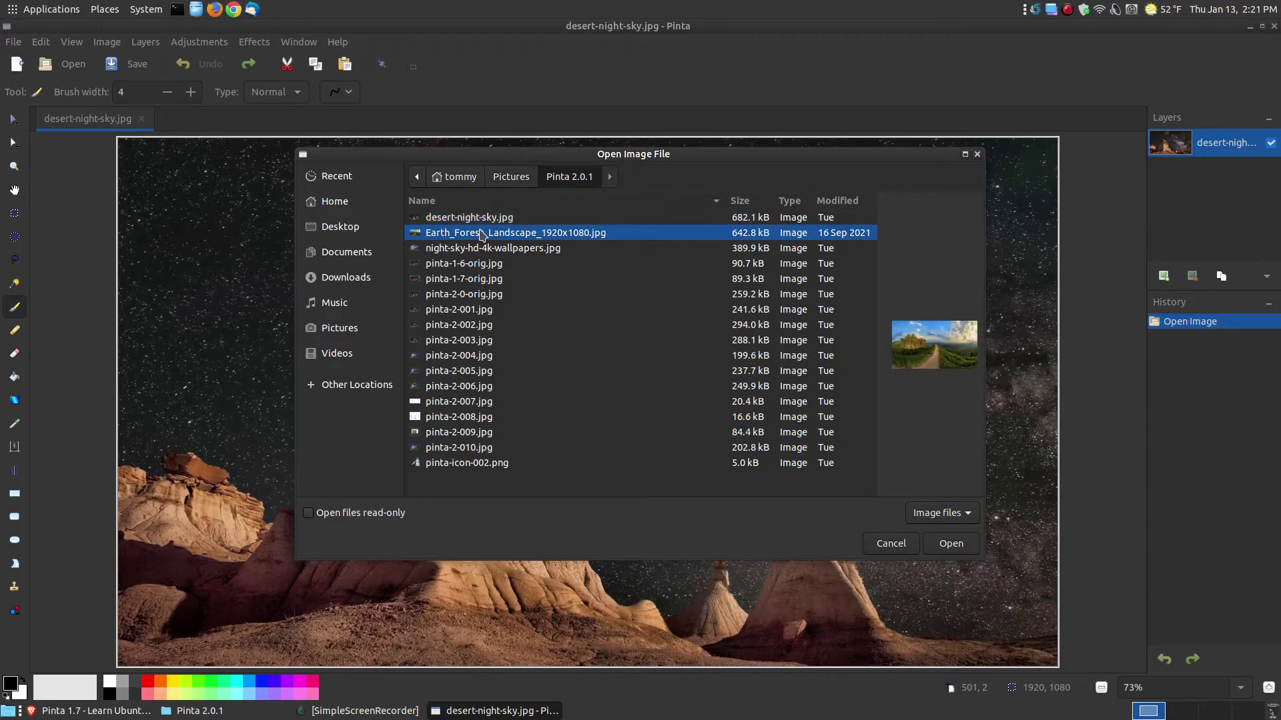
left_click(951, 543)
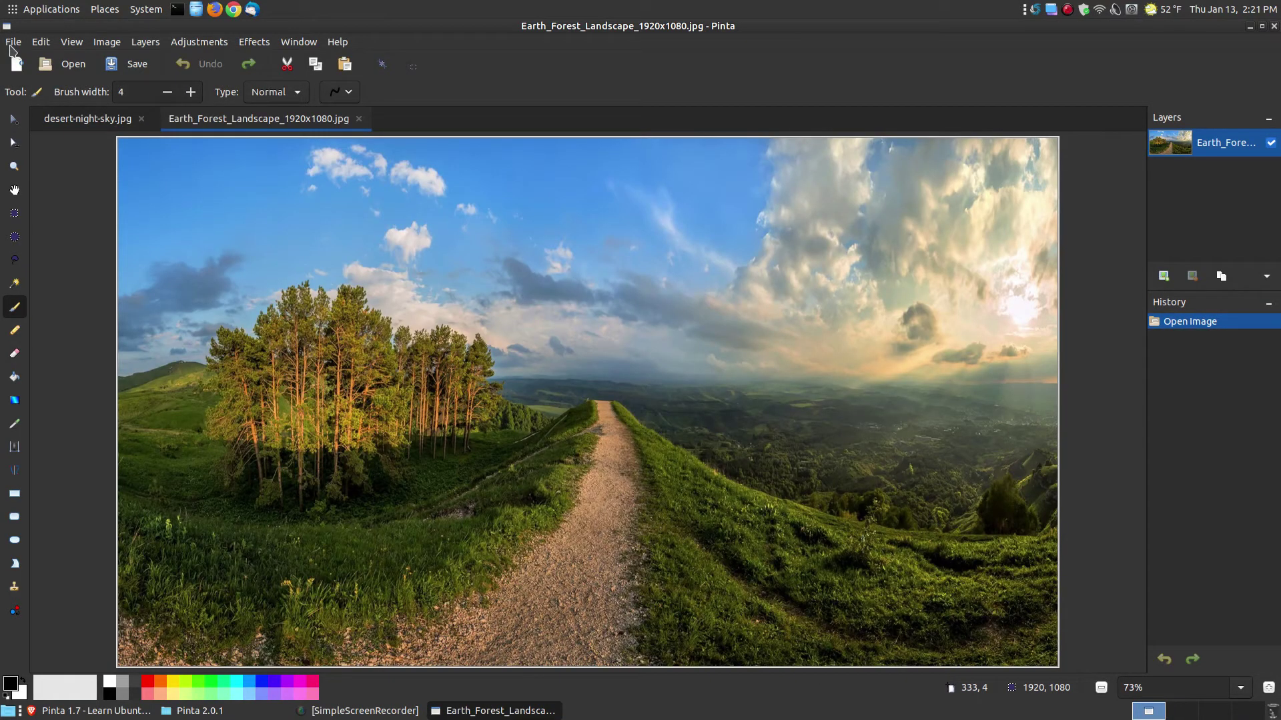
Open night-sky-hd-4k-wallpapers.jpg from Pictures > Pinta 2.0.1 with File > Open.
left_click(13, 42)
left_click(31, 88)
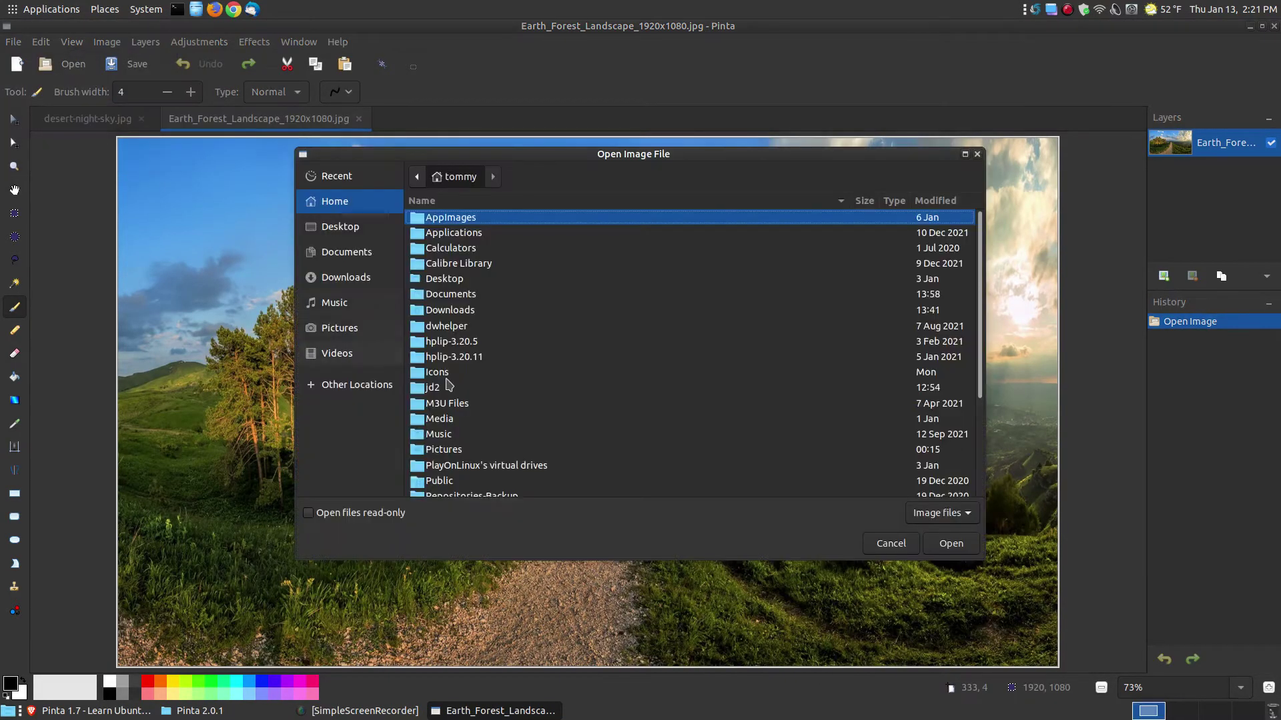
left_click(347, 328)
scroll(588, 372, "down", 5)
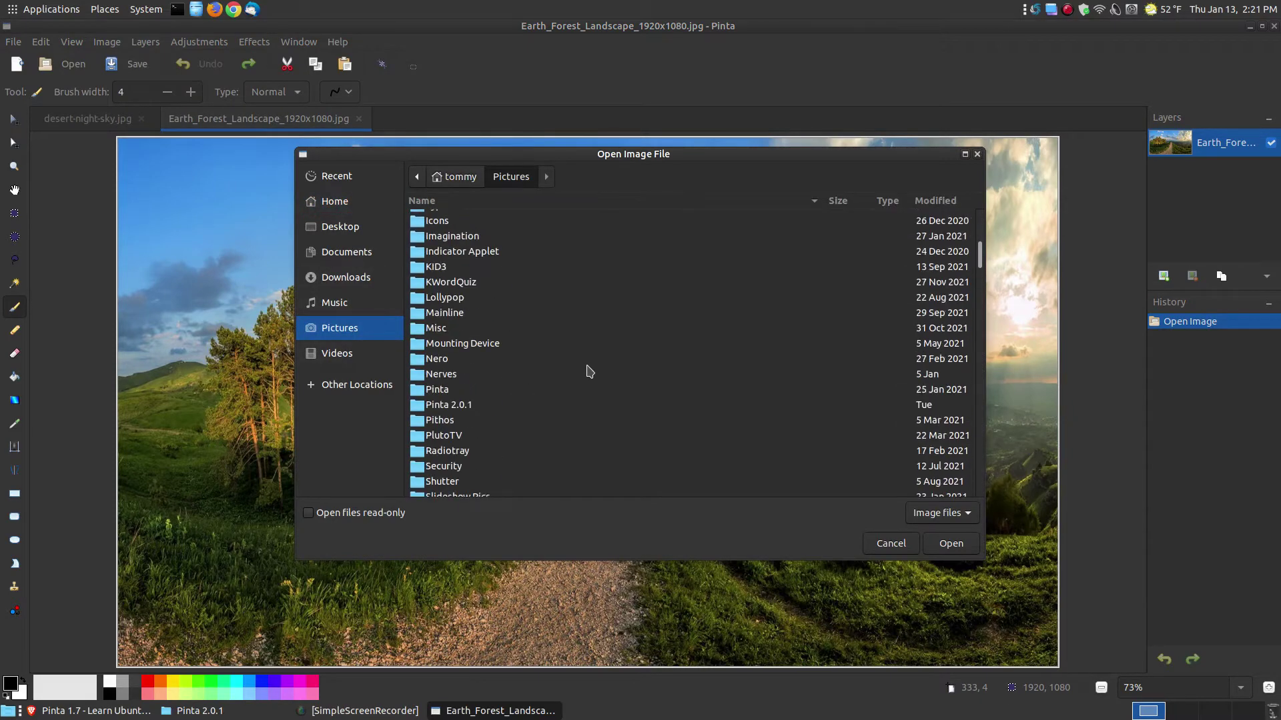
scroll(587, 372, "down", 2)
double_click(435, 329)
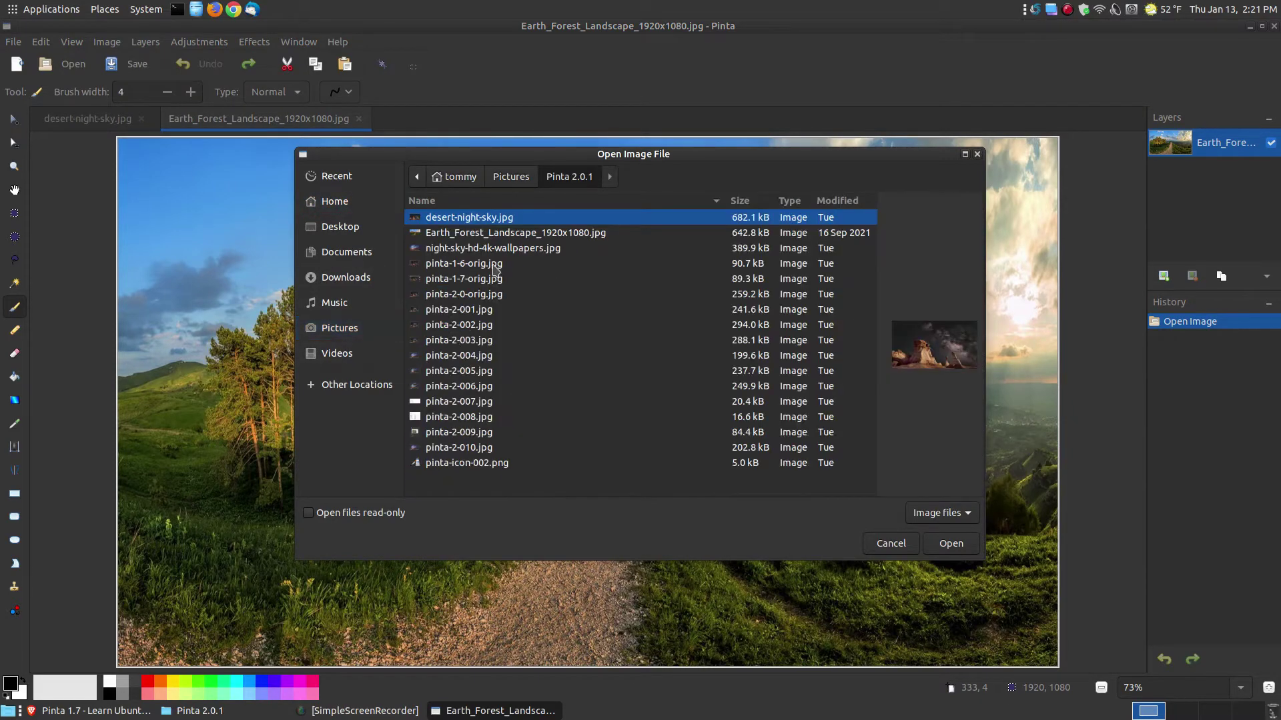
left_click(490, 249)
left_click(947, 543)
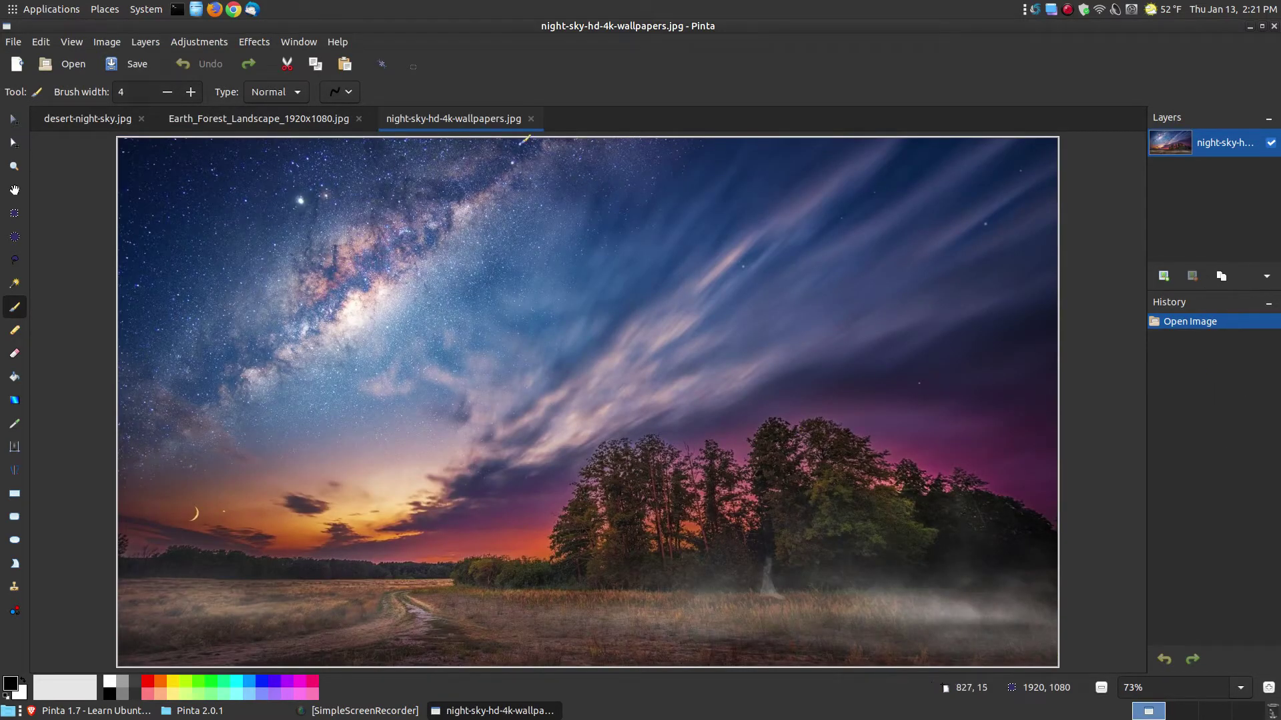
Cycle through the Earth_Forest, desert-night-sky and night-sky tabs, then return to Brave.
left_click(259, 122)
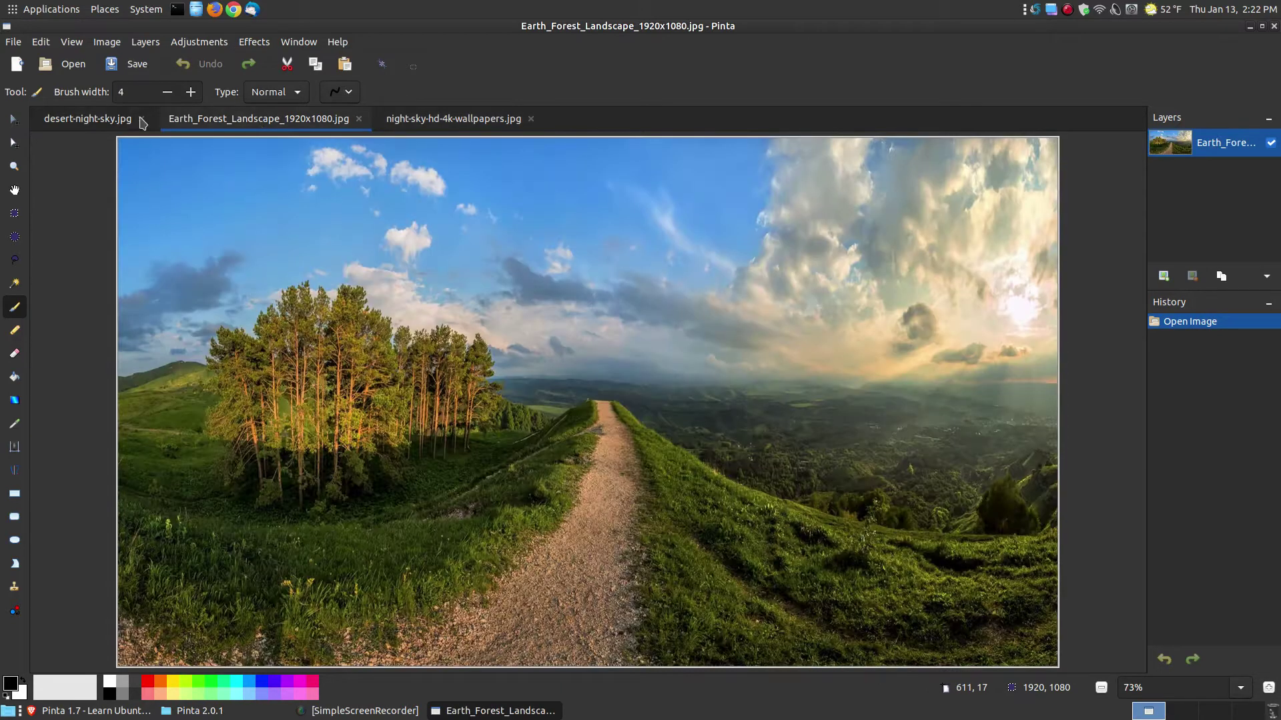
left_click(90, 122)
left_click(208, 123)
left_click(433, 122)
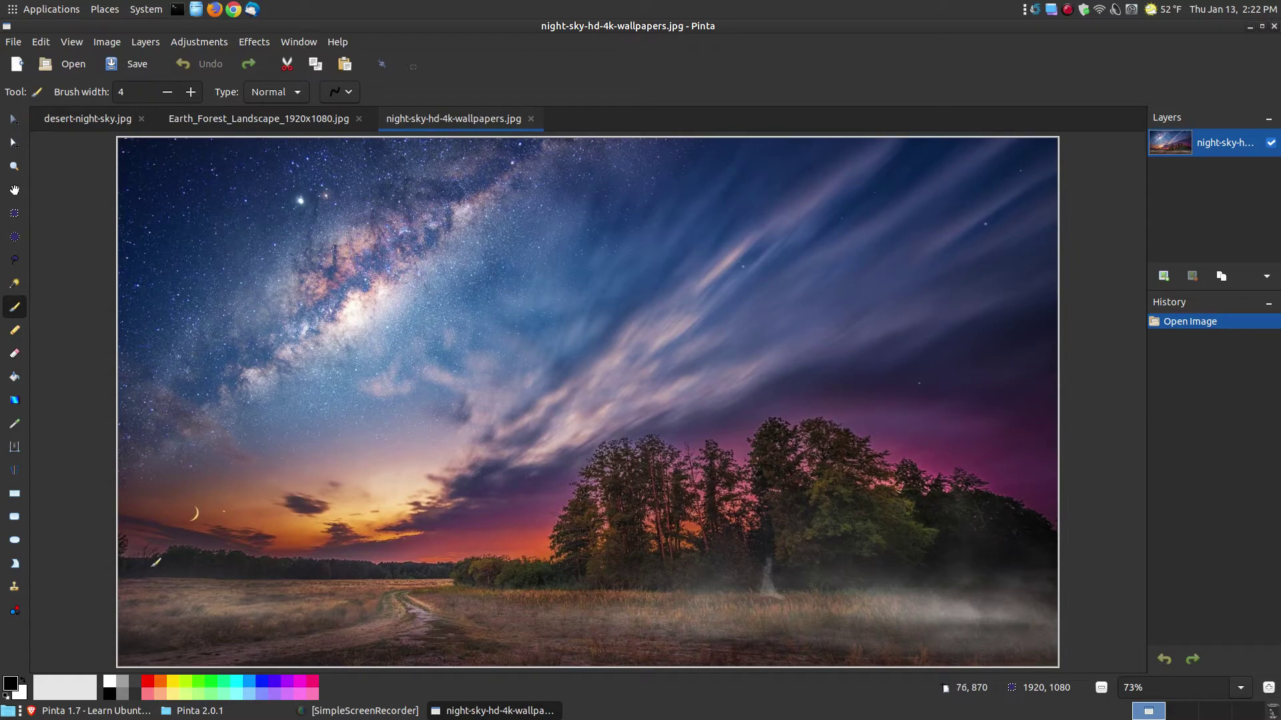
mouse_move(90, 711)
left_click(120, 711)
scroll(453, 451, "up", 2)
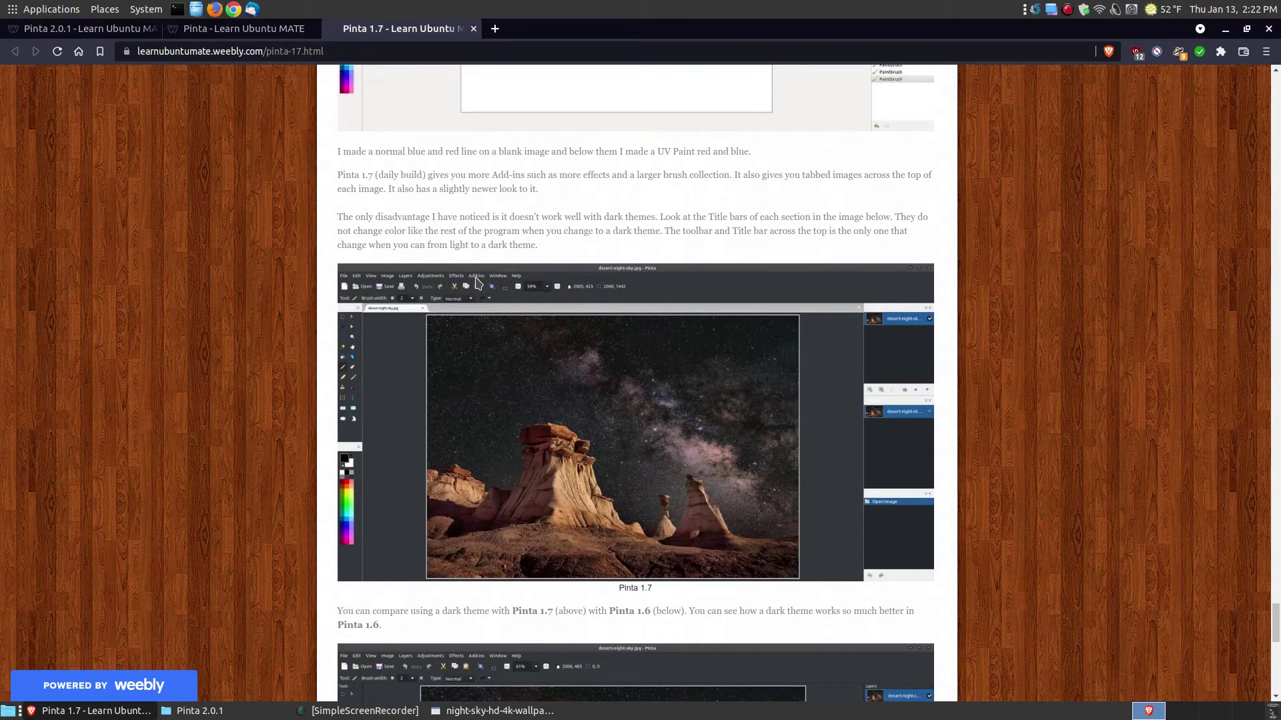
scroll(476, 283, "up", 1)
scroll(477, 283, "up", 3)
scroll(464, 282, "up", 4)
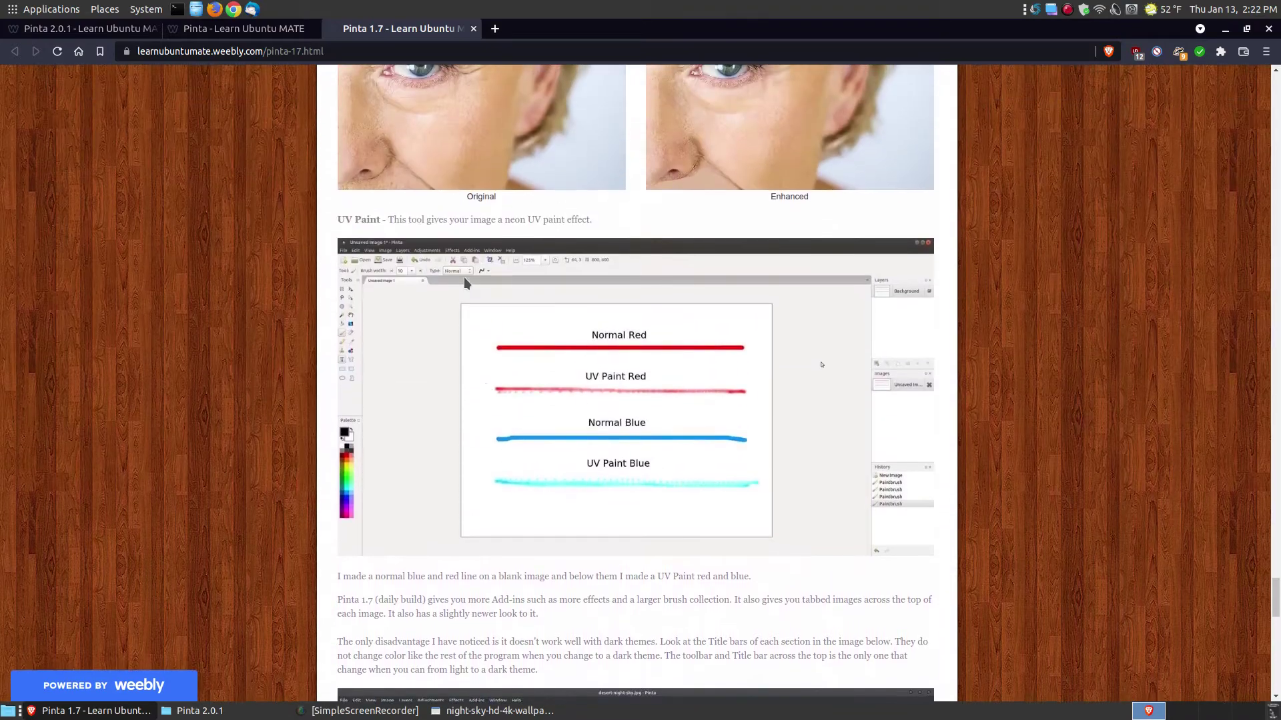
scroll(458, 276, "up", 5)
scroll(451, 274, "up", 2)
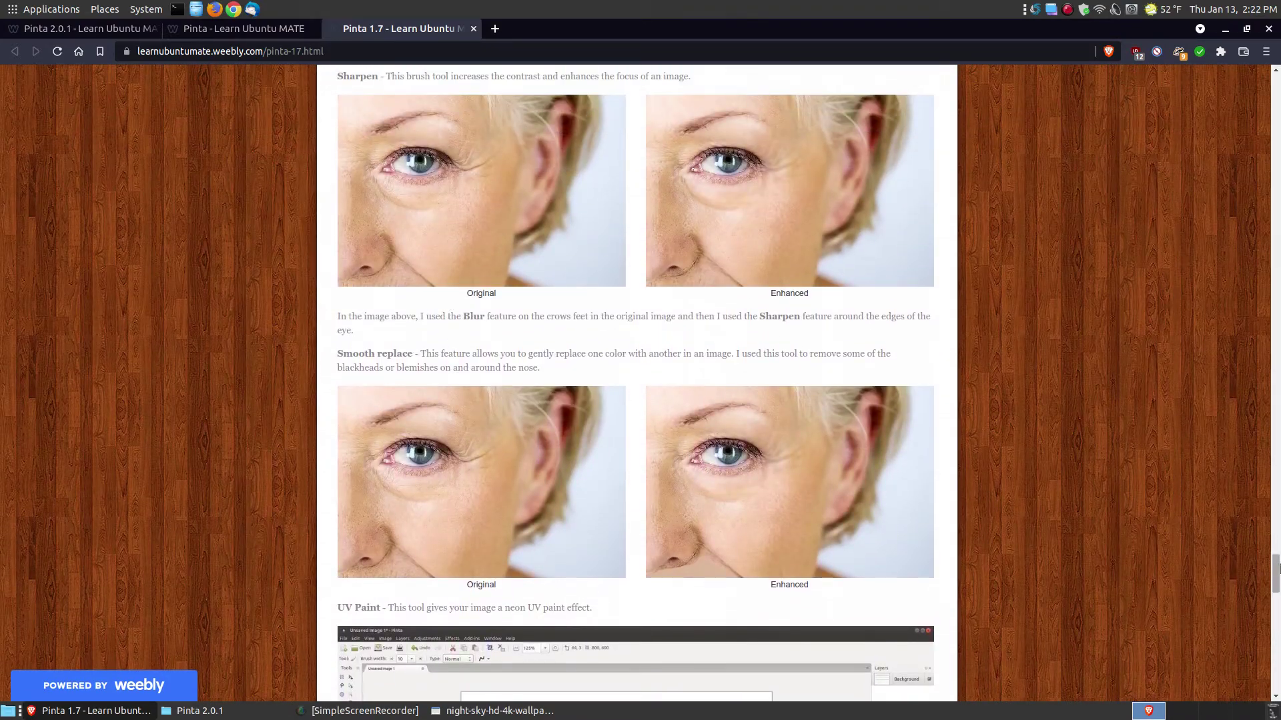
Minimize Brave so Pinta's night-sky-hd-4k-wallpapers.jpg tab is back in front.
left_click(1224, 28)
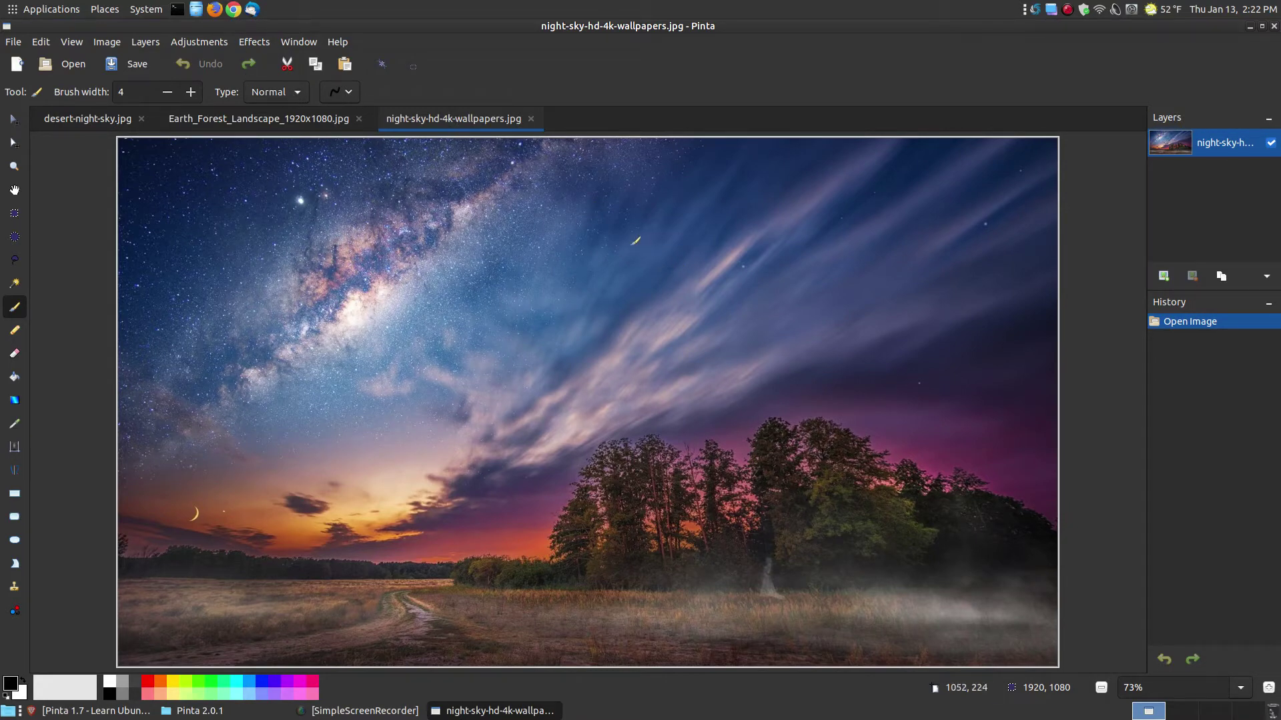
Preview pinta-2-008.jpg in the image viewer, then open it in Pinta via Open With.
left_click(200, 710)
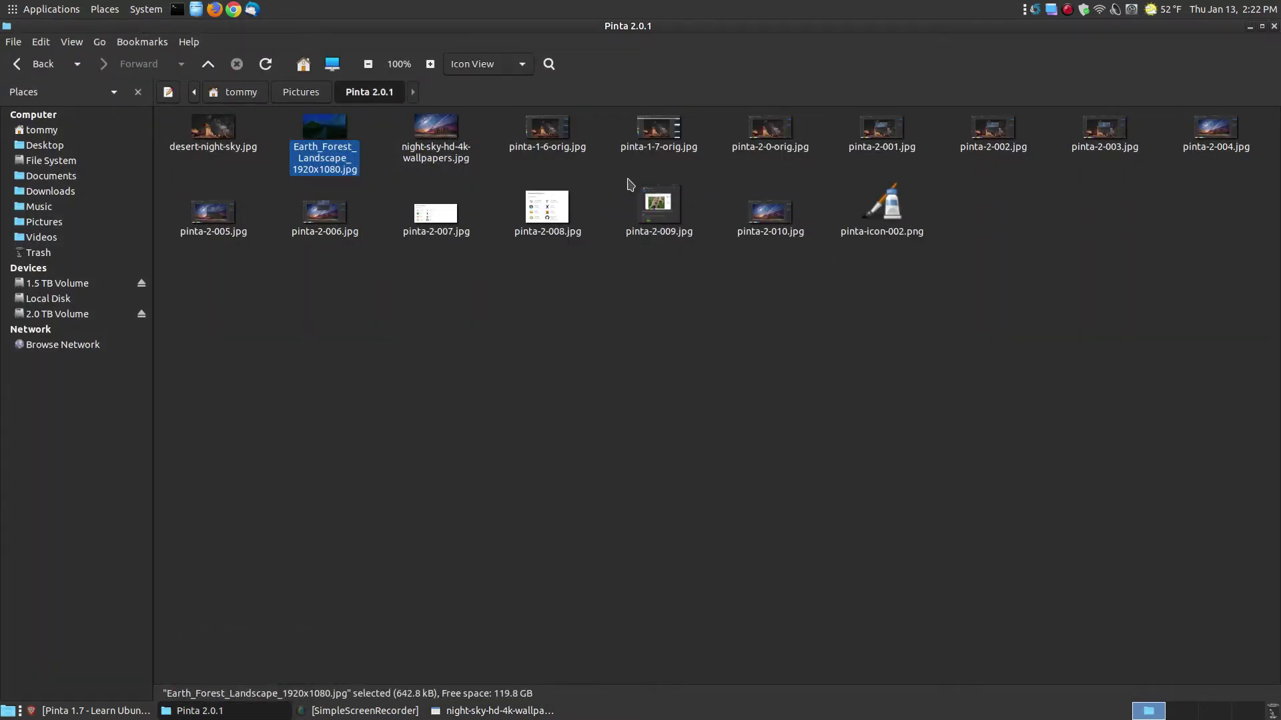
double_click(547, 208)
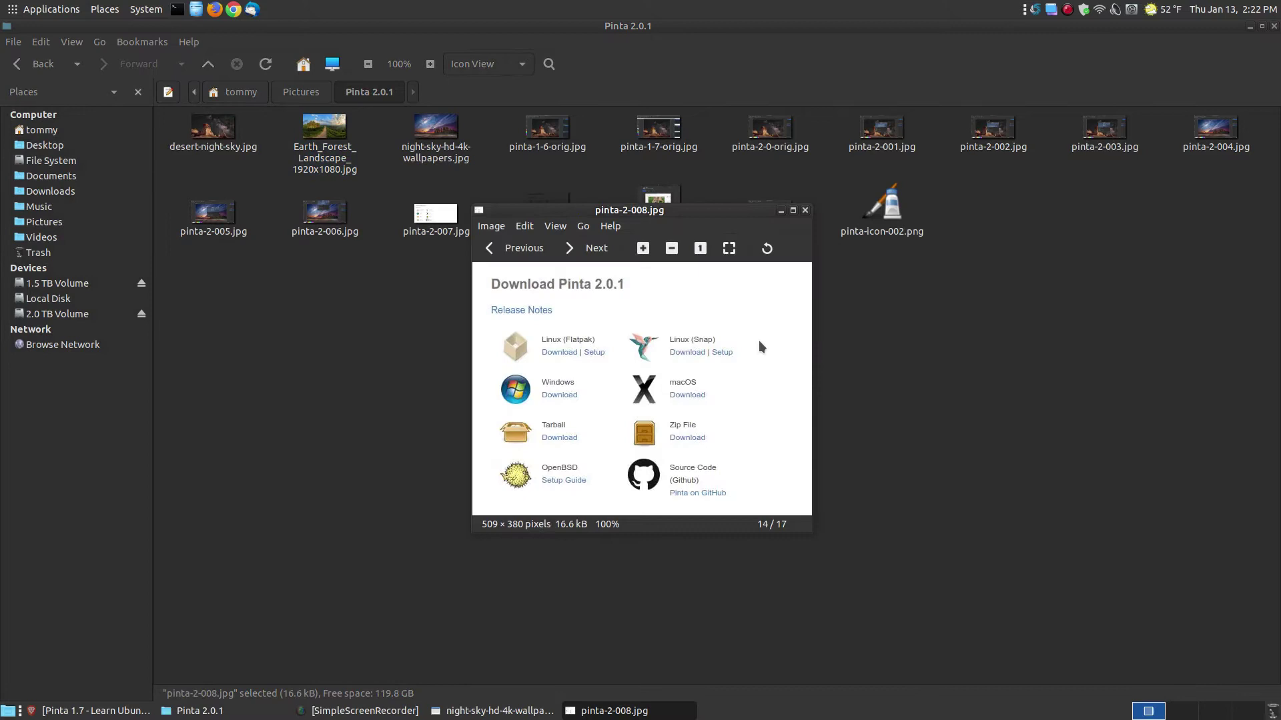
left_click(805, 211)
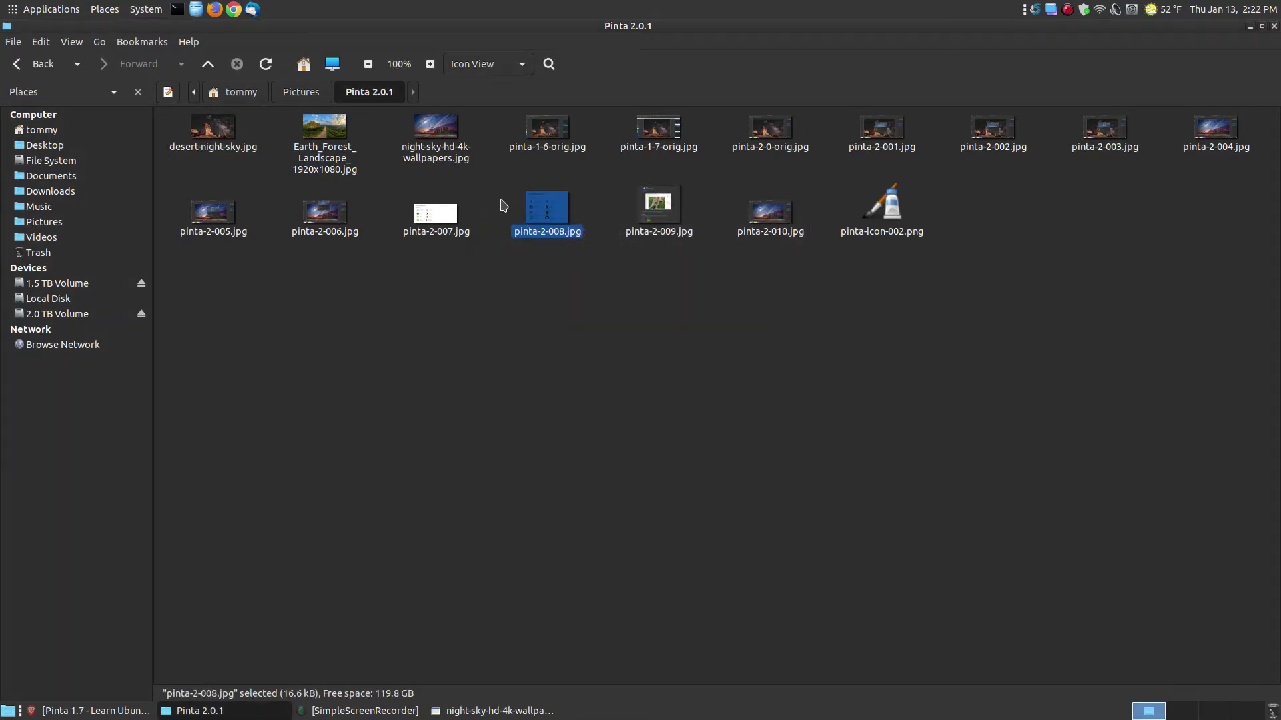
right_click(541, 222)
mouse_move(583, 248)
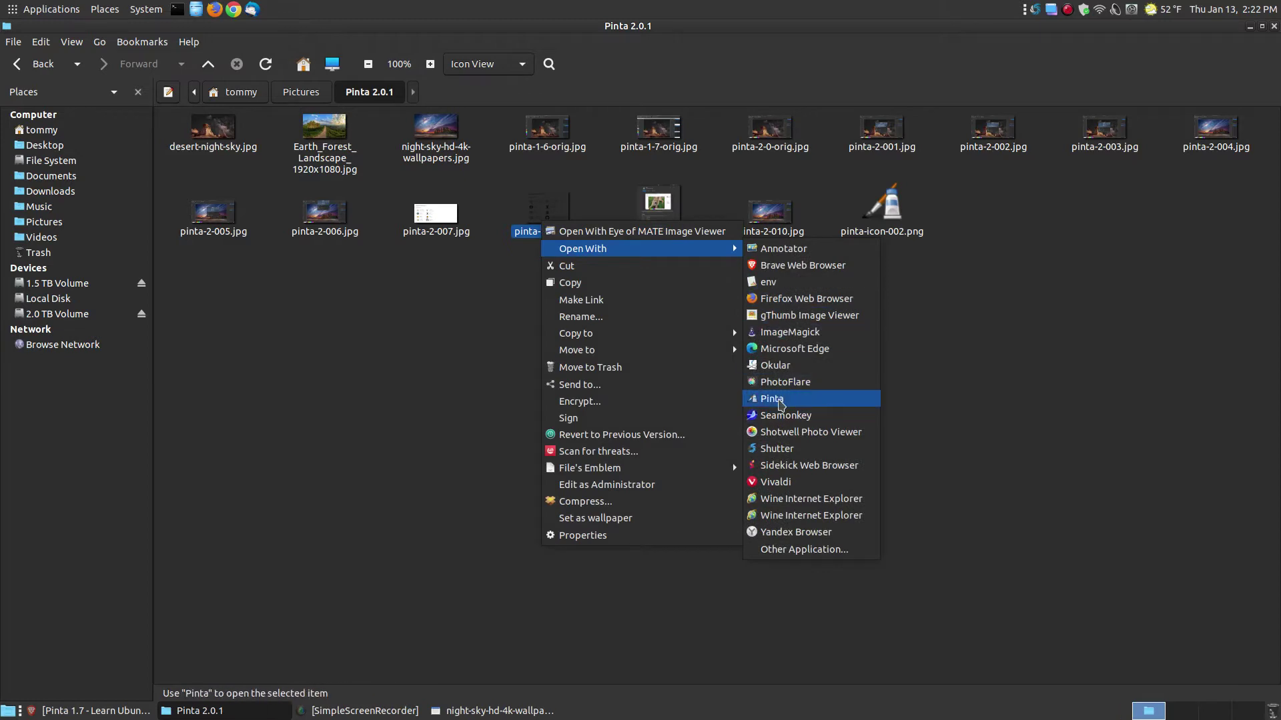
left_click(790, 398)
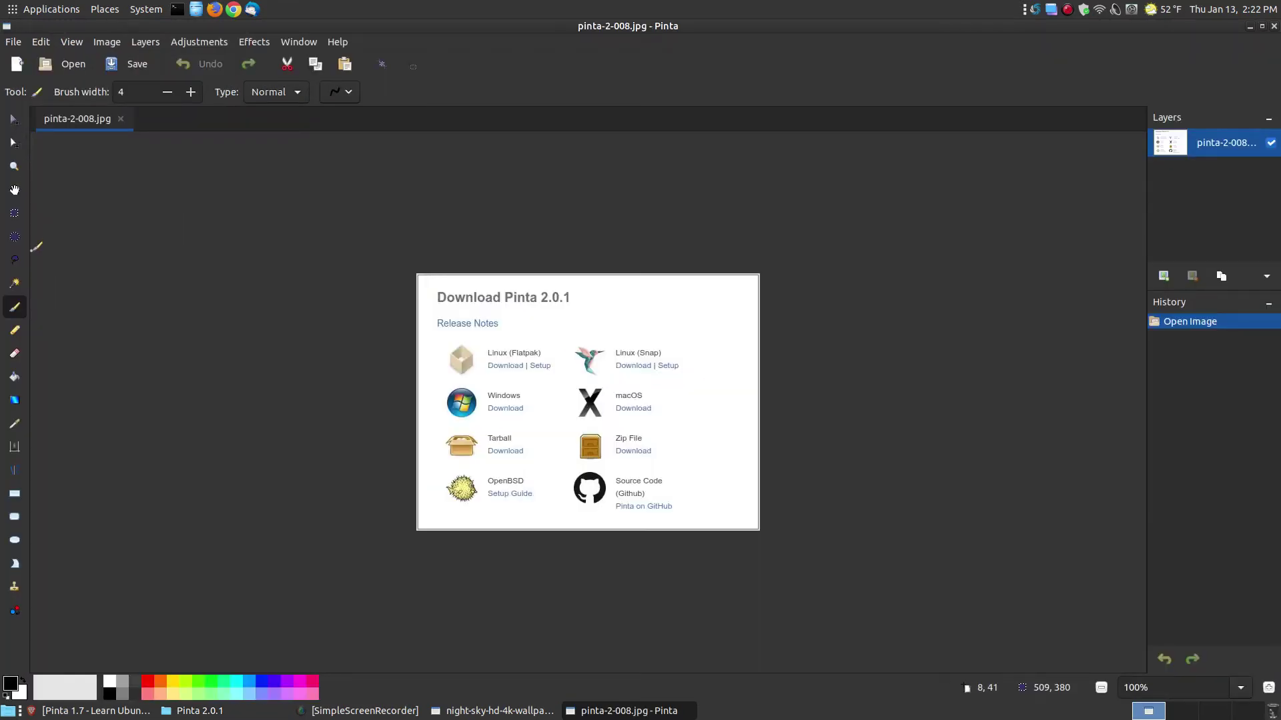
Erase the lower-right area of pinta-2-008.jpg using a rectangle selection.
left_click(15, 214)
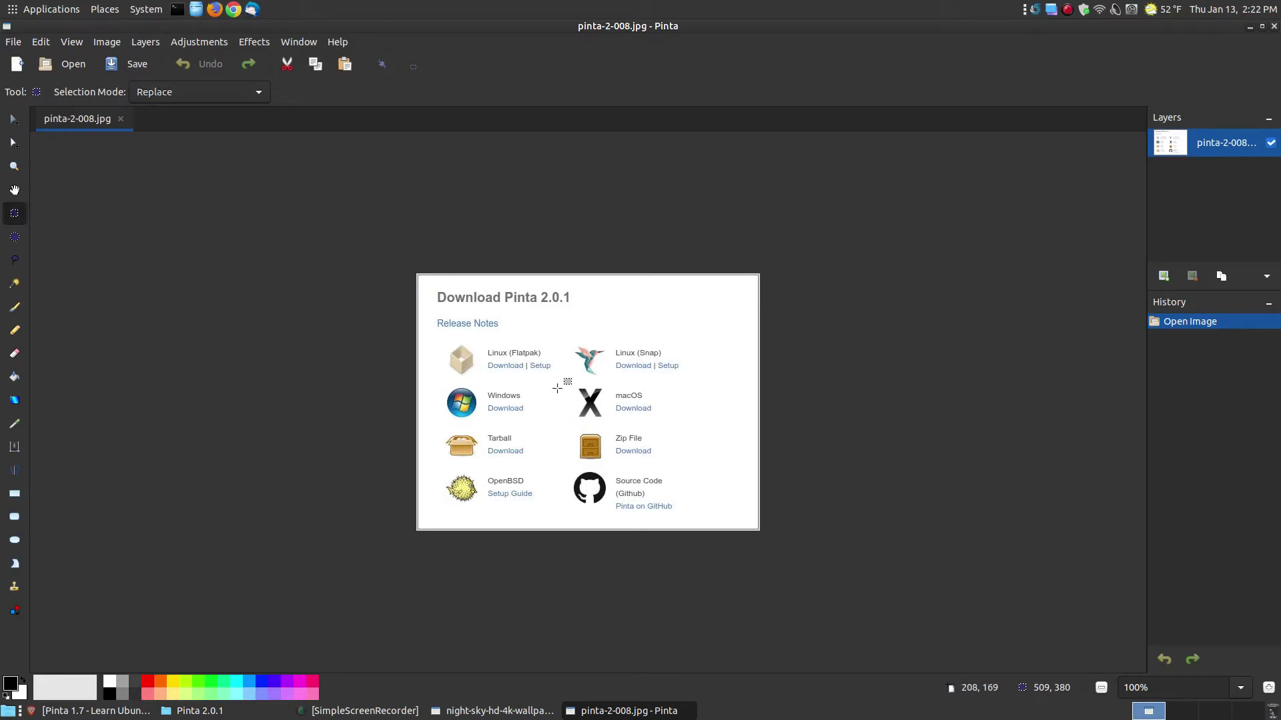
left_click_drag(558, 387, 786, 549)
key("Delete")
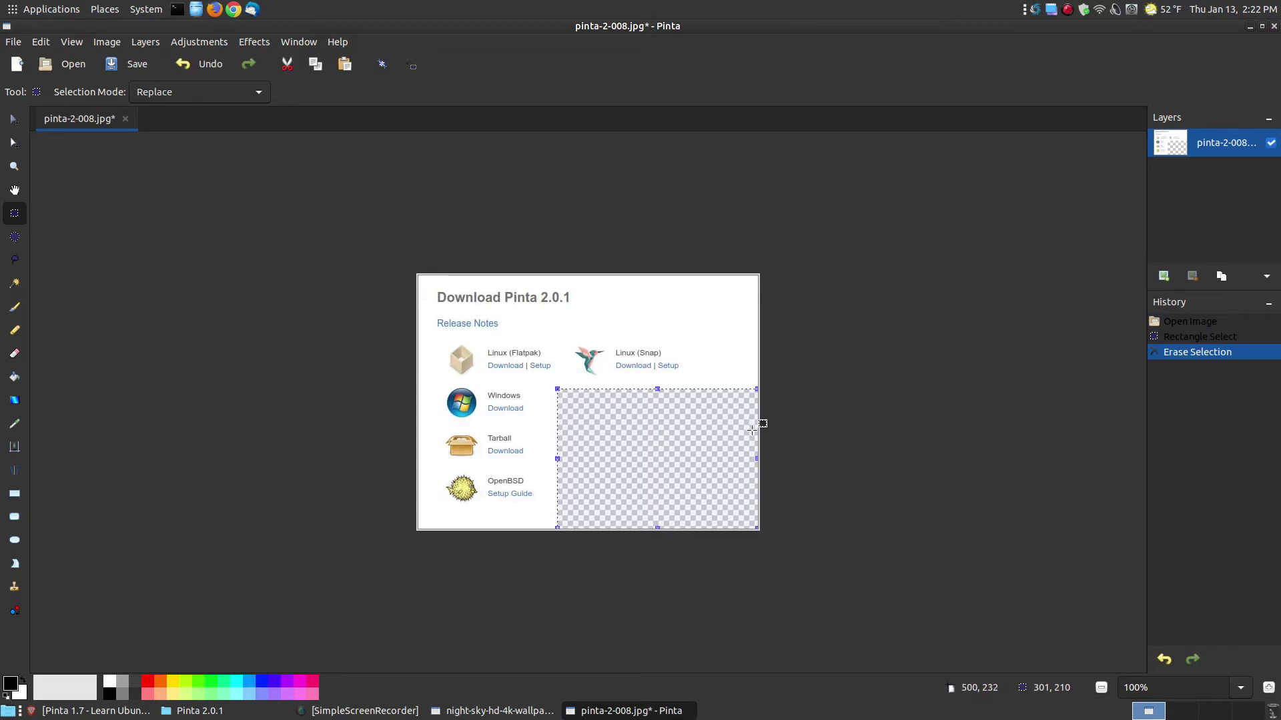
Close the image without saving, close its window, and return to the night-sky photo.
left_click(125, 119)
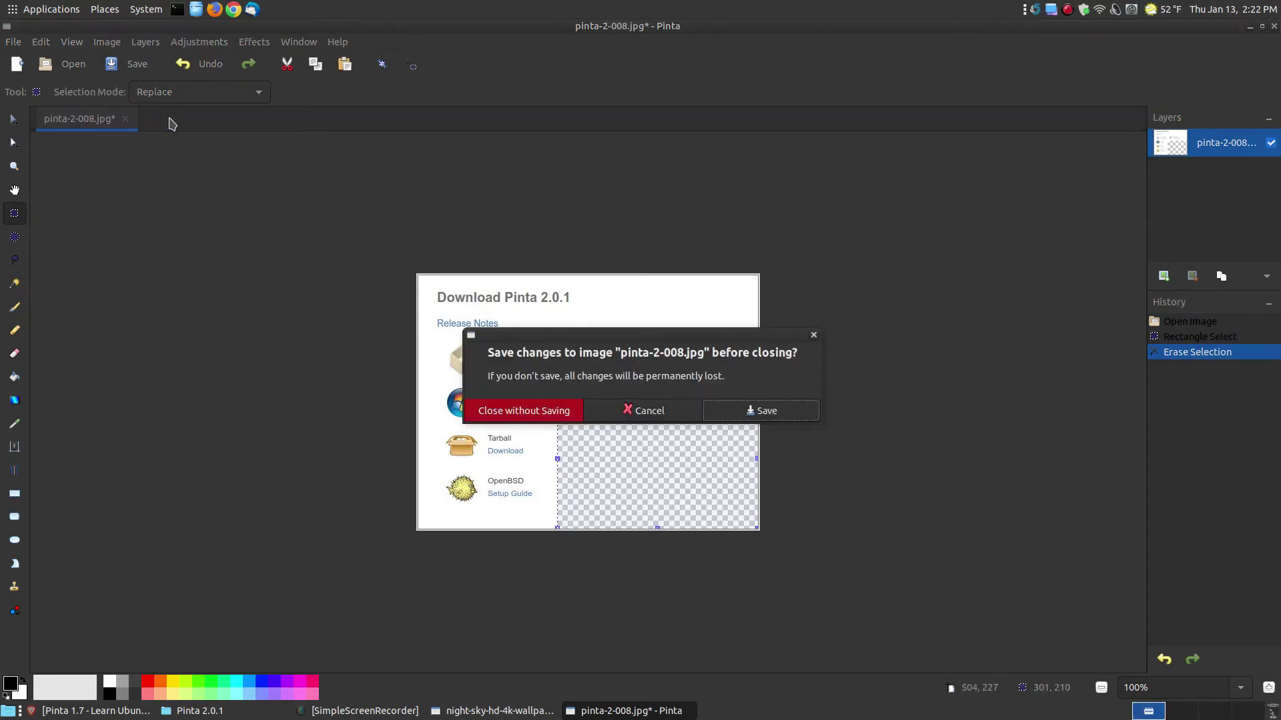
left_click(561, 412)
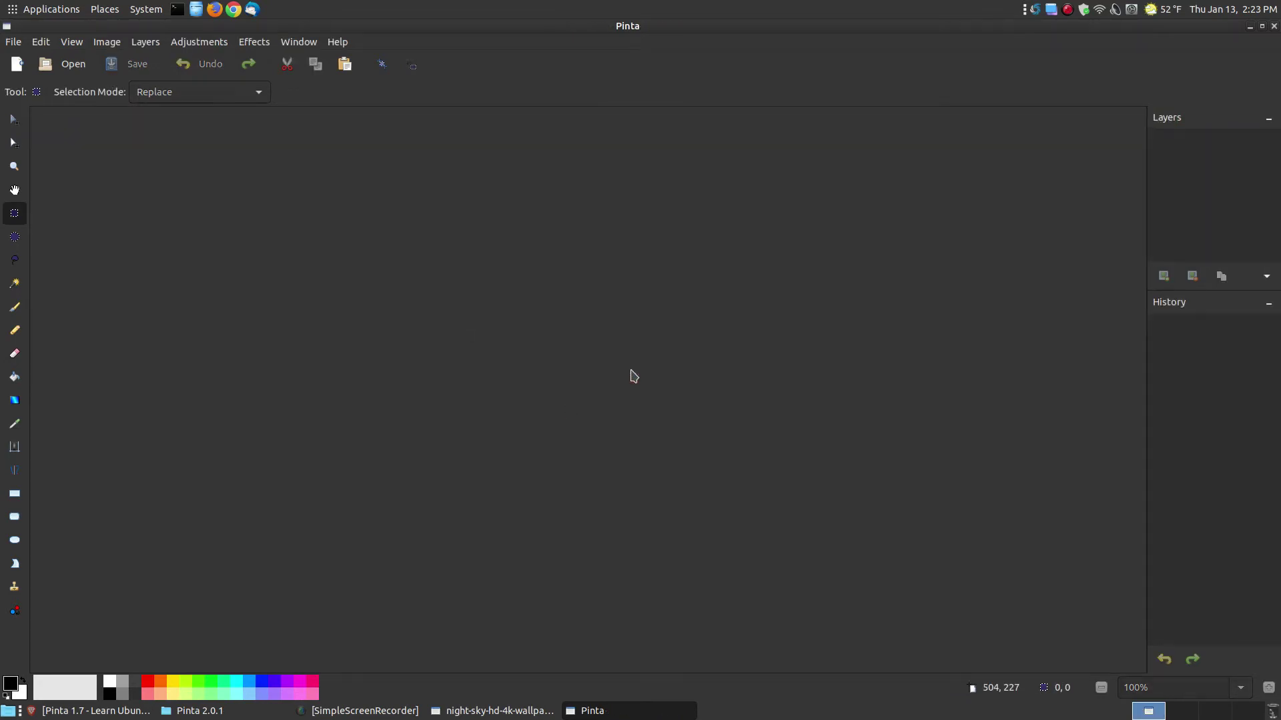
left_click(1273, 28)
left_click(496, 711)
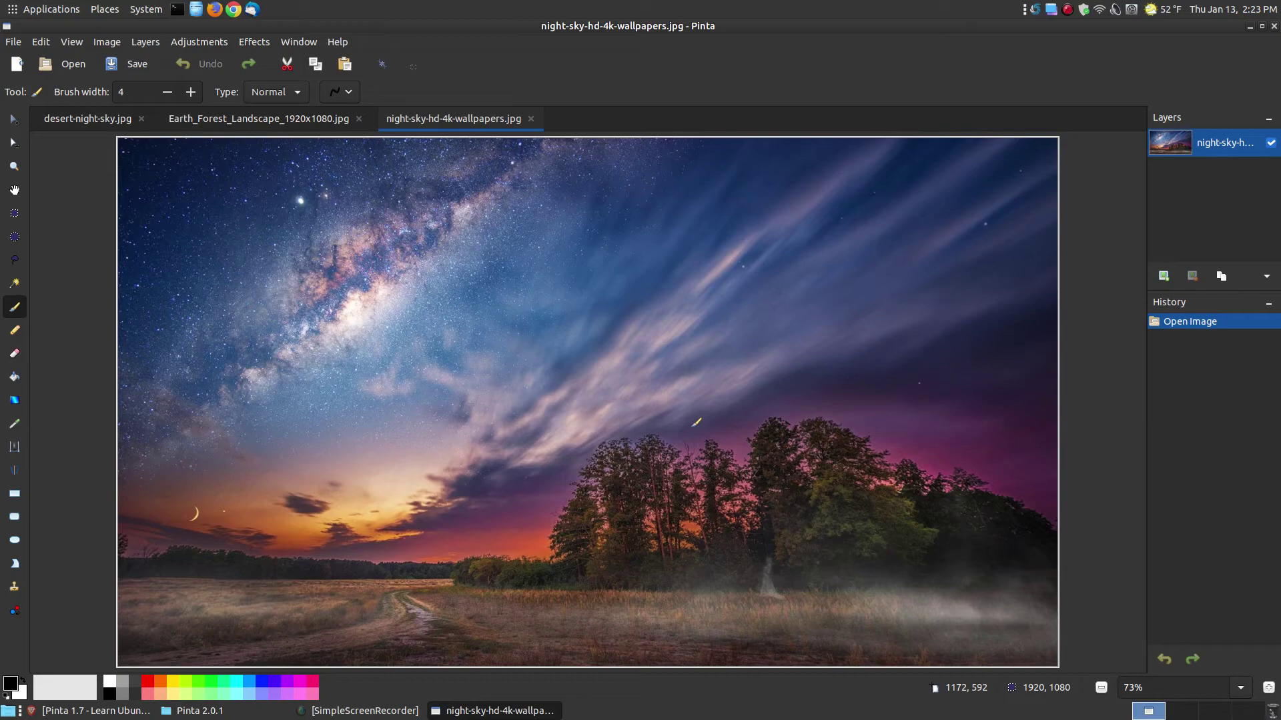
left_click(135, 712)
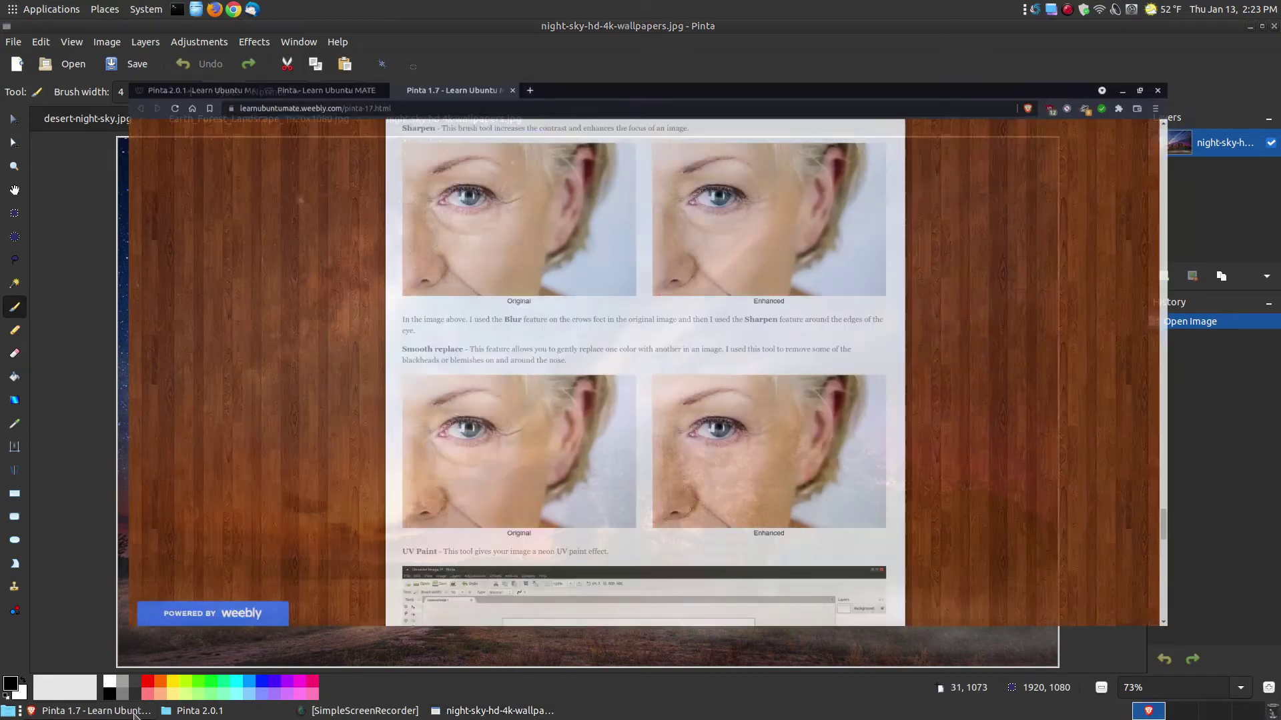
Switch from the Pinta 2.0.1 tab to the Pinta - Learn Ubuntu MATE tutorial tab.
left_click(86, 29)
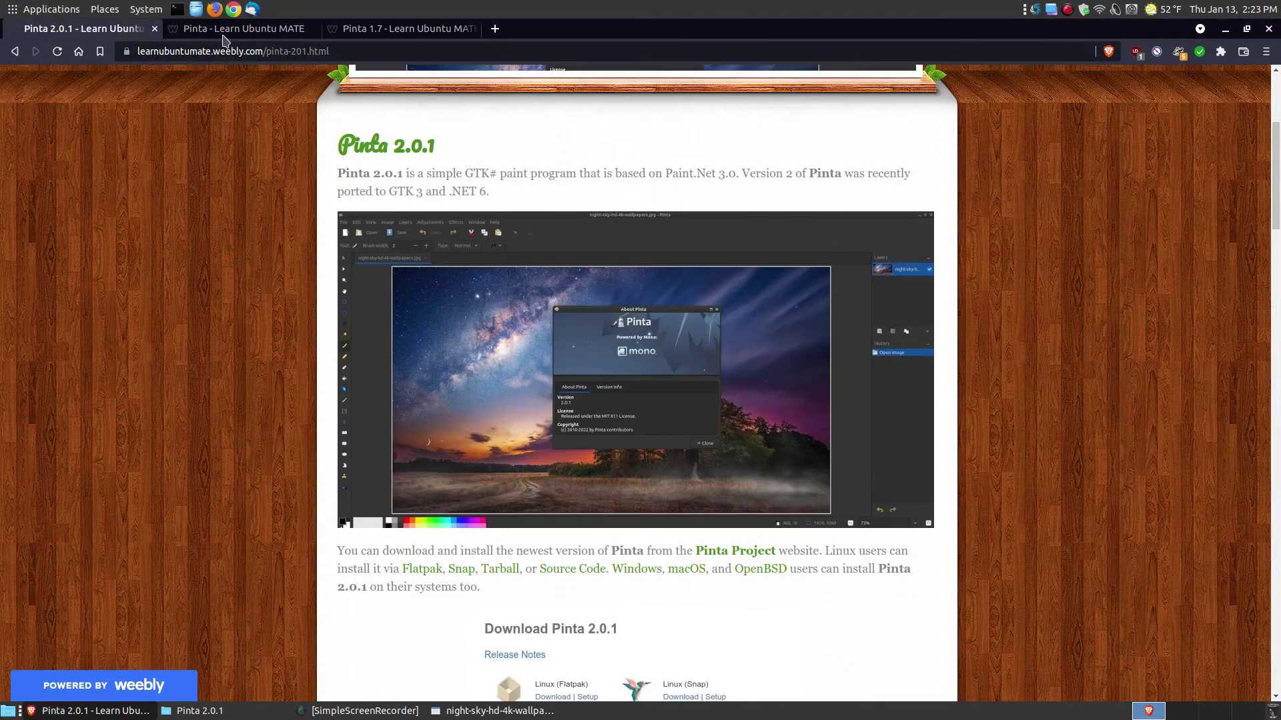
left_click(224, 32)
scroll(932, 372, "up", 1)
scroll(641, 360, "up", 10)
scroll(641, 360, "up", 10)
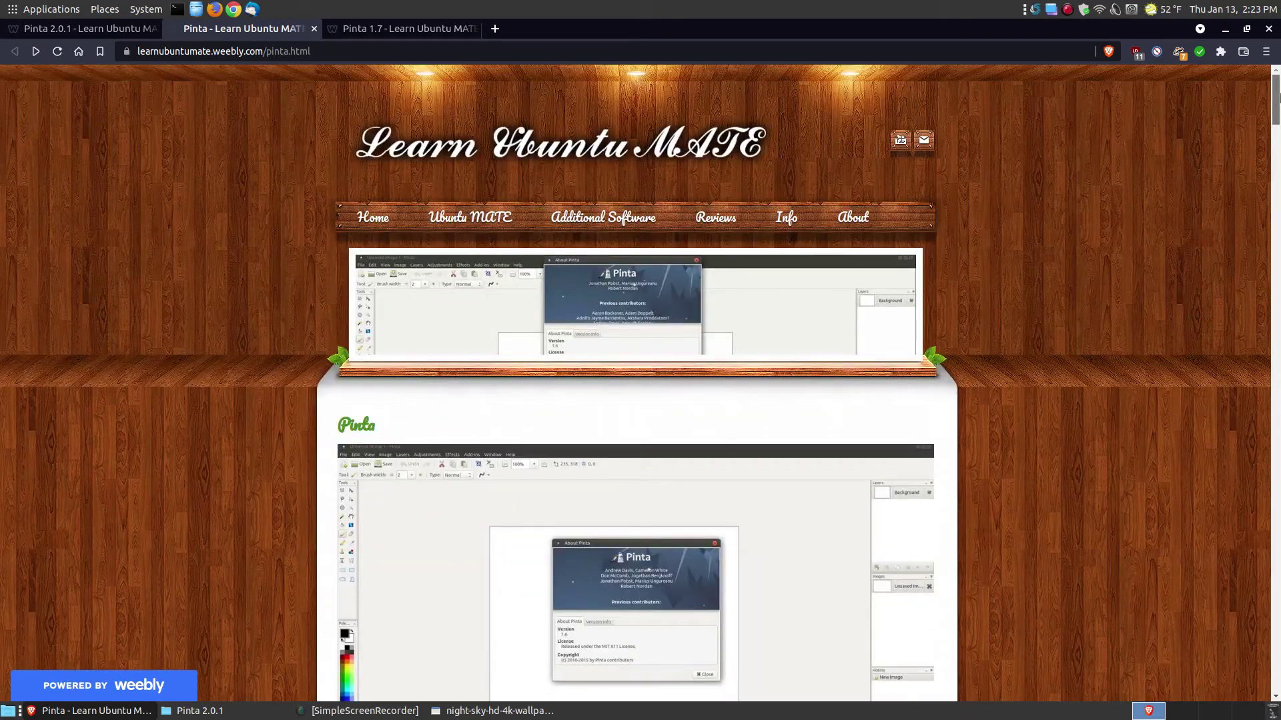
scroll(572, 108, "down", 5)
scroll(573, 108, "down", 5)
scroll(641, 384, "down", 3)
scroll(640, 383, "down", 3)
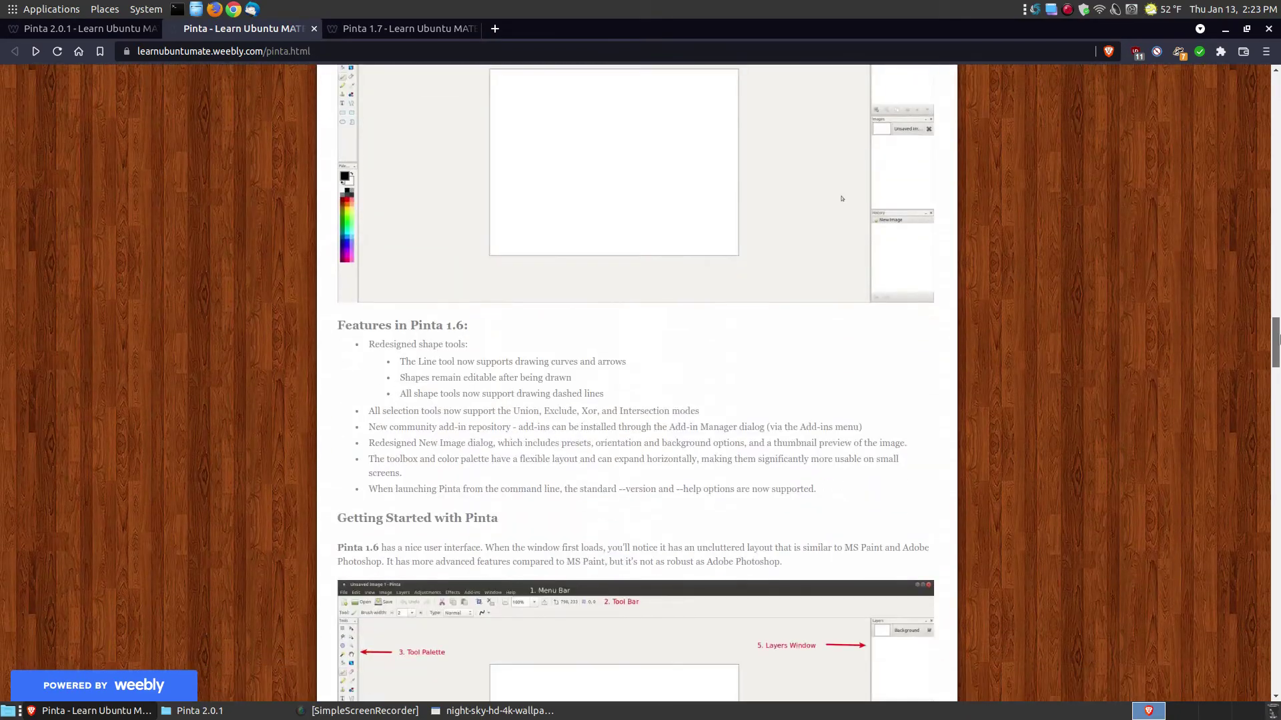
scroll(640, 383, "down", 3)
scroll(640, 383, "down", 3)
scroll(640, 383, "down", 3)
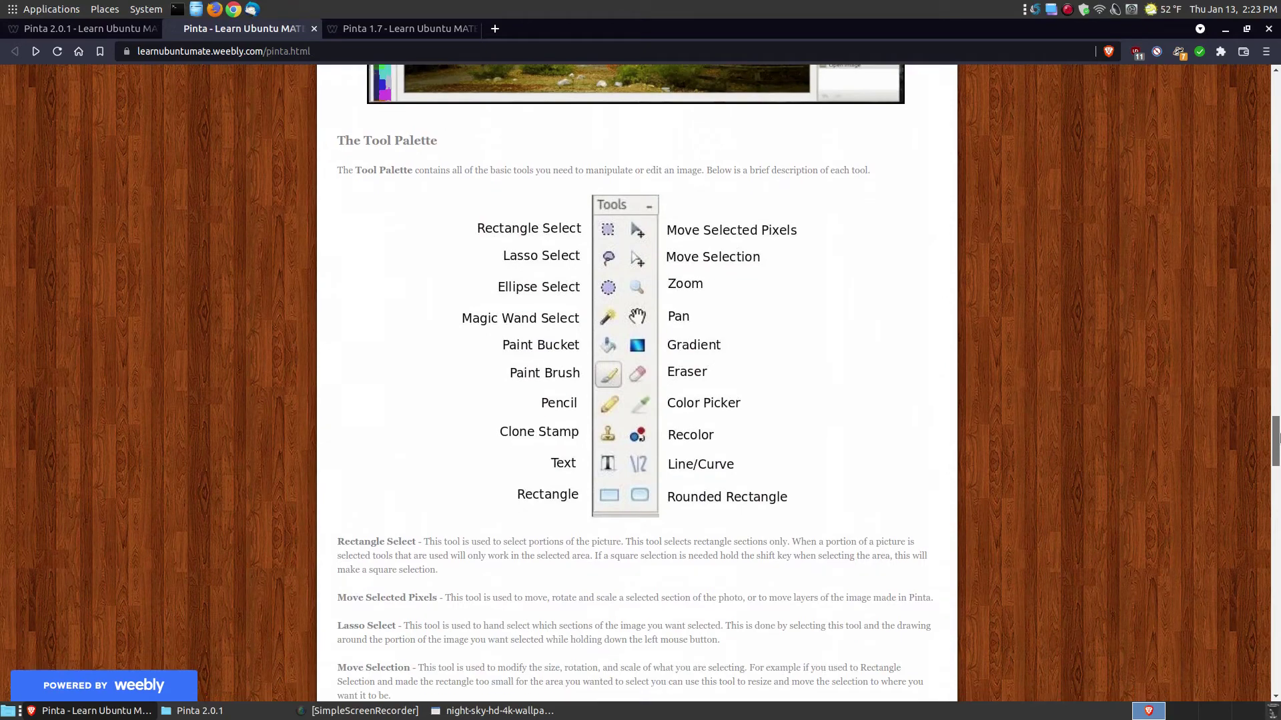
scroll(640, 384, "down", 5)
scroll(641, 383, "up", 5)
scroll(695, 403, "up", 2)
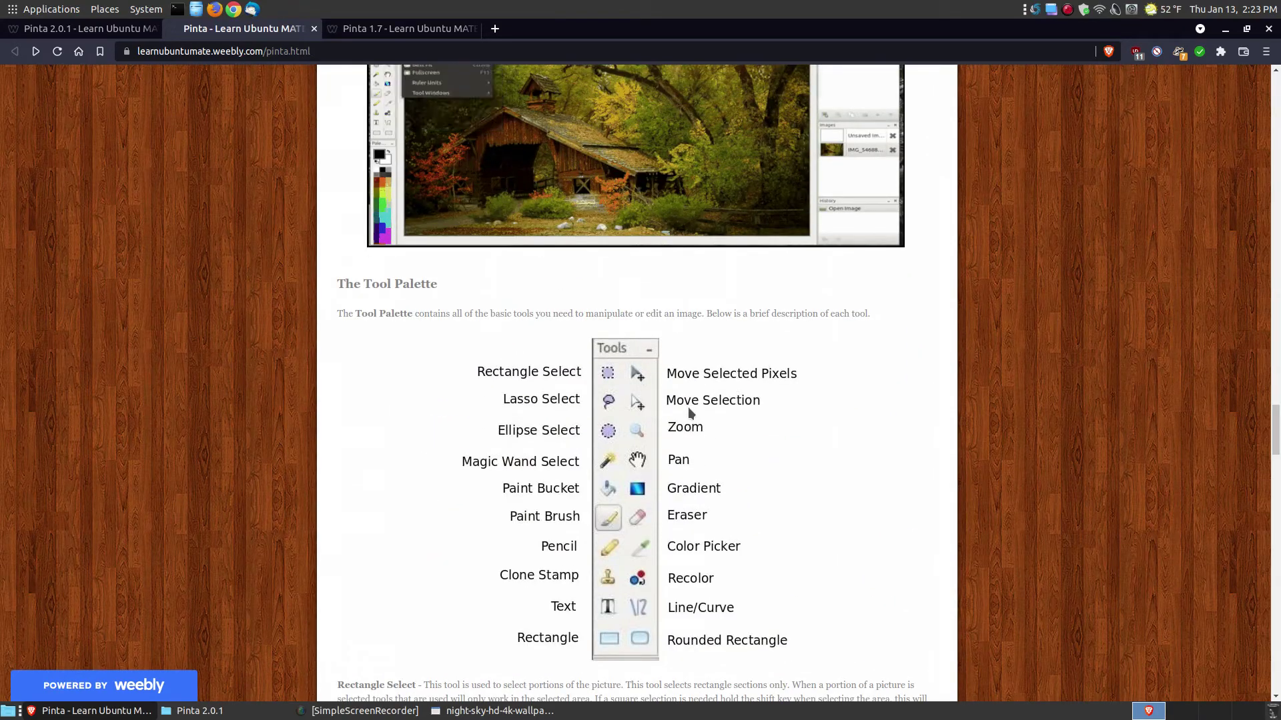
mouse_move(1275, 431)
left_mouse_down()
mouse_move(1275, 690)
mouse_move(1276, 72)
left_mouse_up()
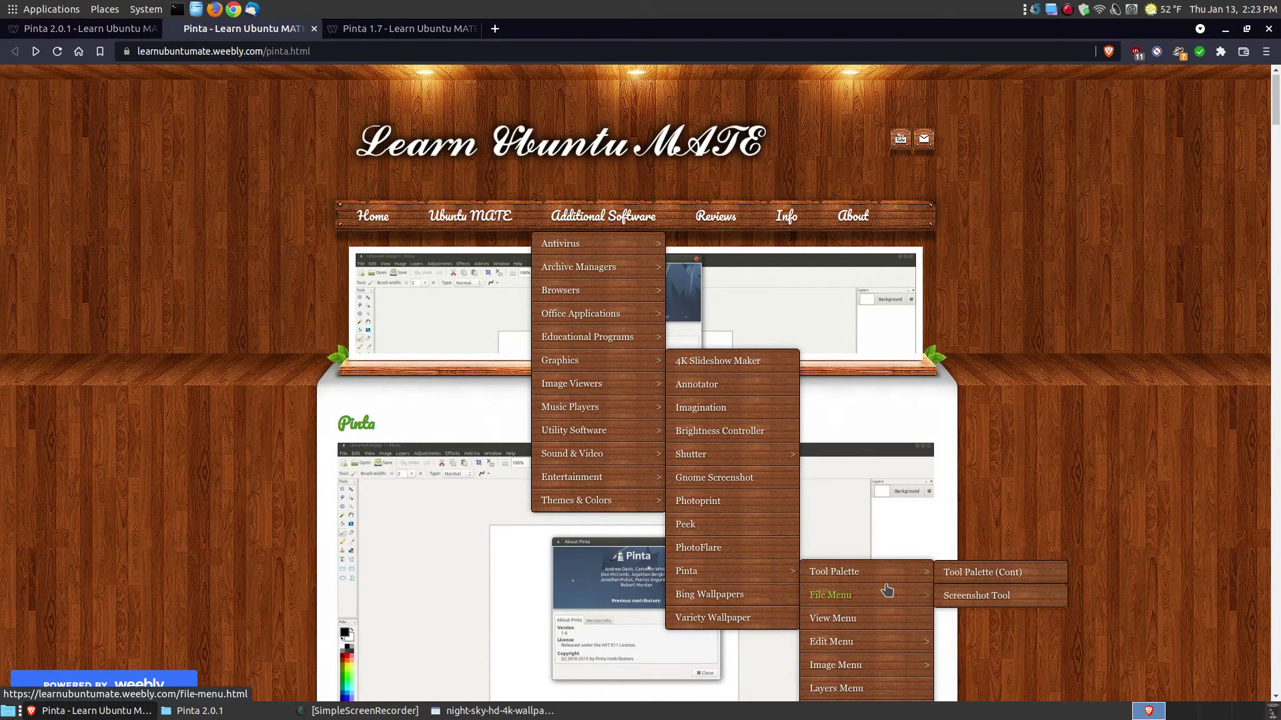
scroll(891, 511, "down", 1)
scroll(892, 511, "down", 1)
scroll(878, 436, "down", 1)
scroll(860, 410, "down", 1)
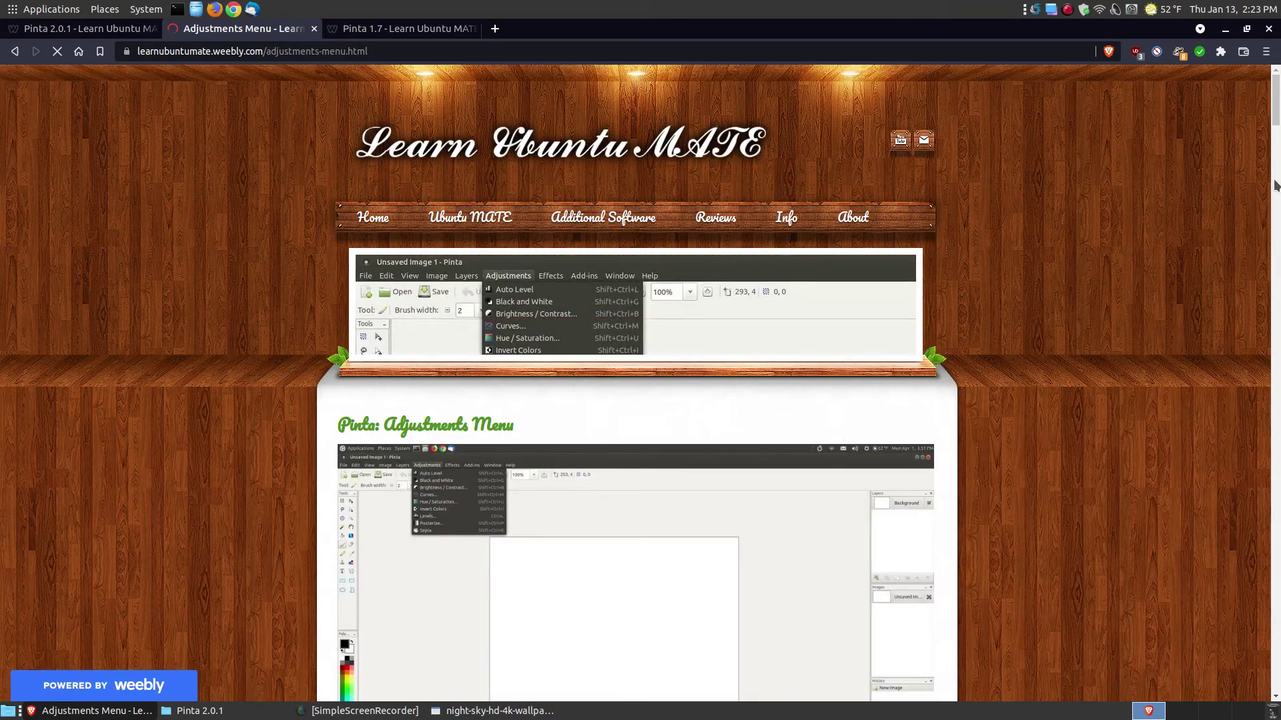
left_click(1278, 146)
left_click_drag(1278, 145, 1277, 364)
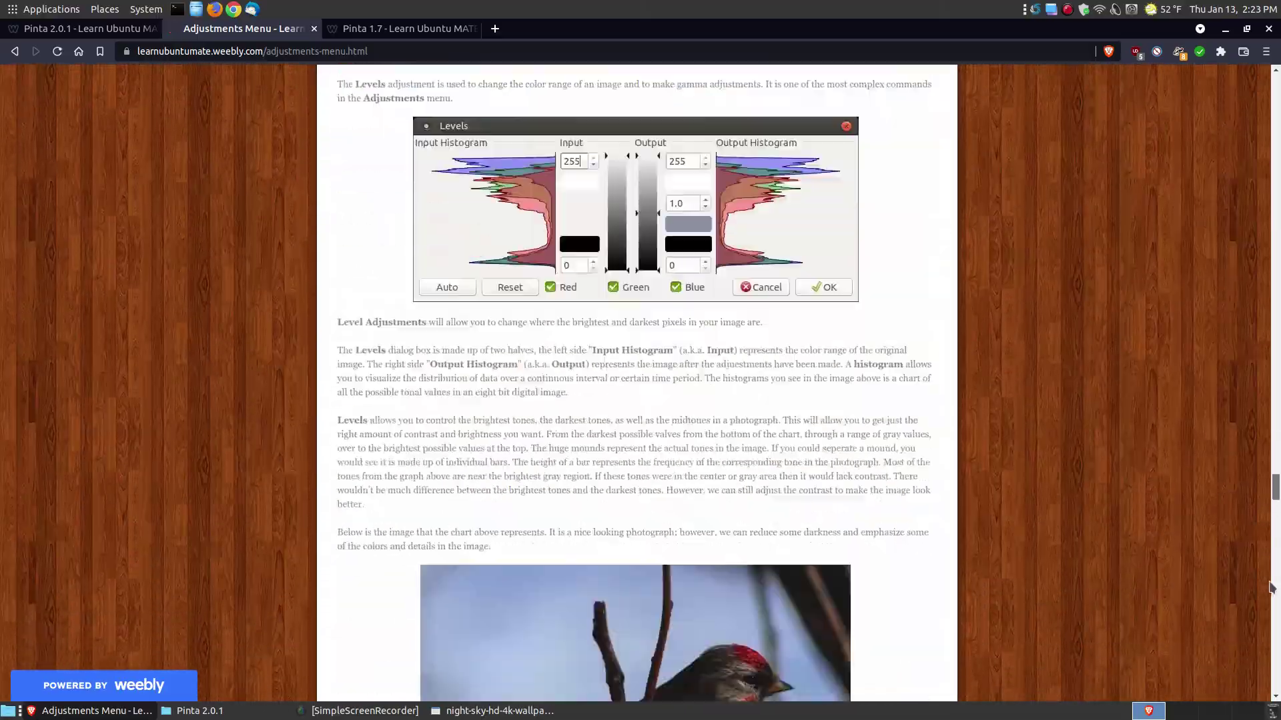
left_click_drag(1277, 365, 1274, 660)
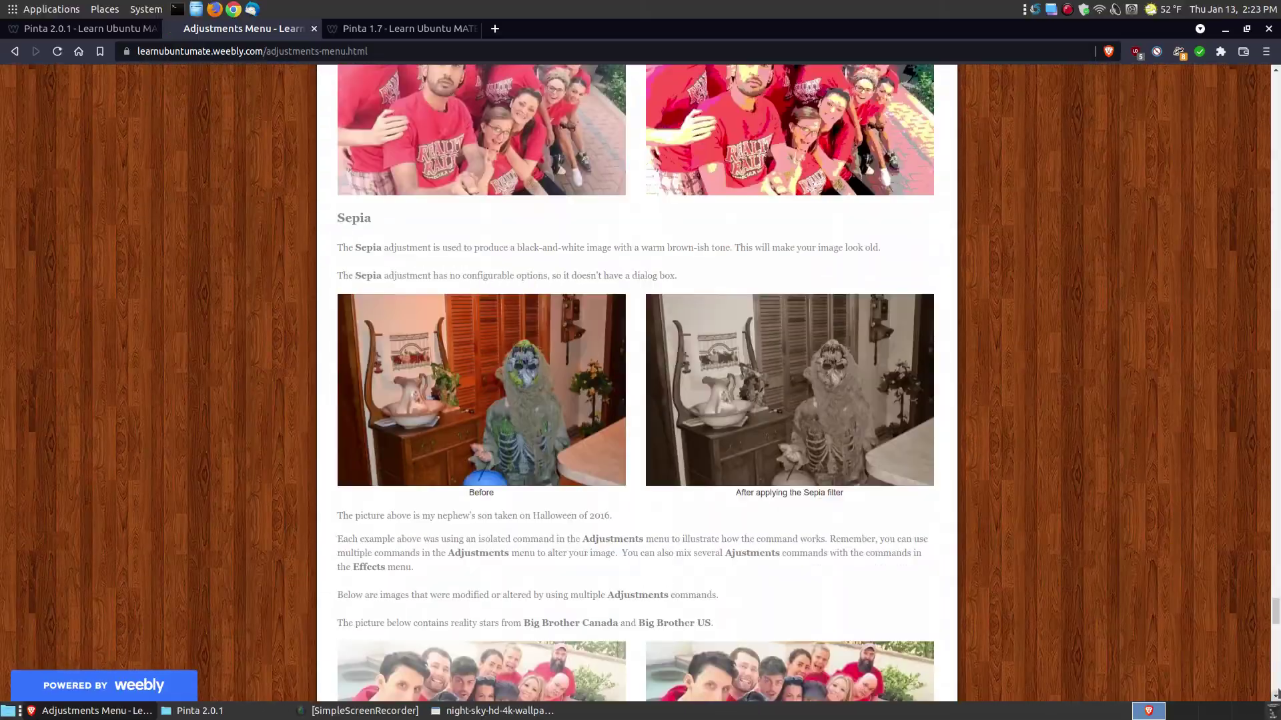
left_click(1271, 710)
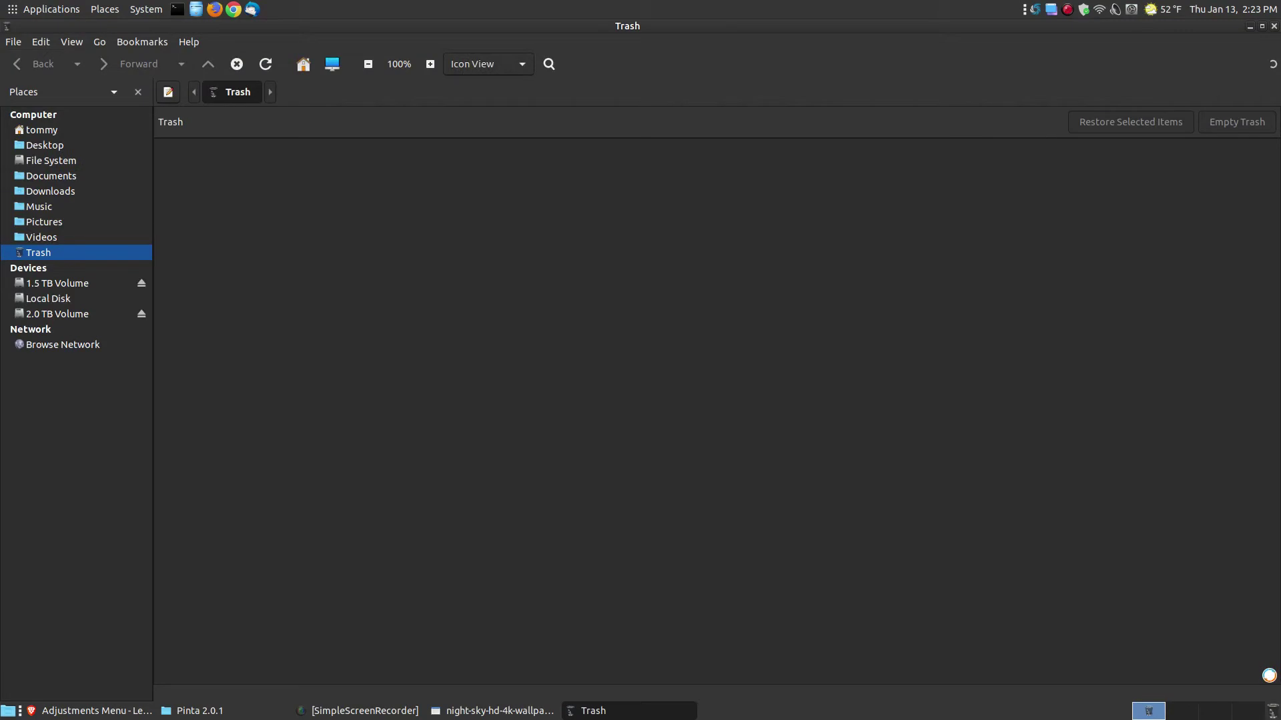
left_click(1273, 28)
scroll(792, 251, "up", 2)
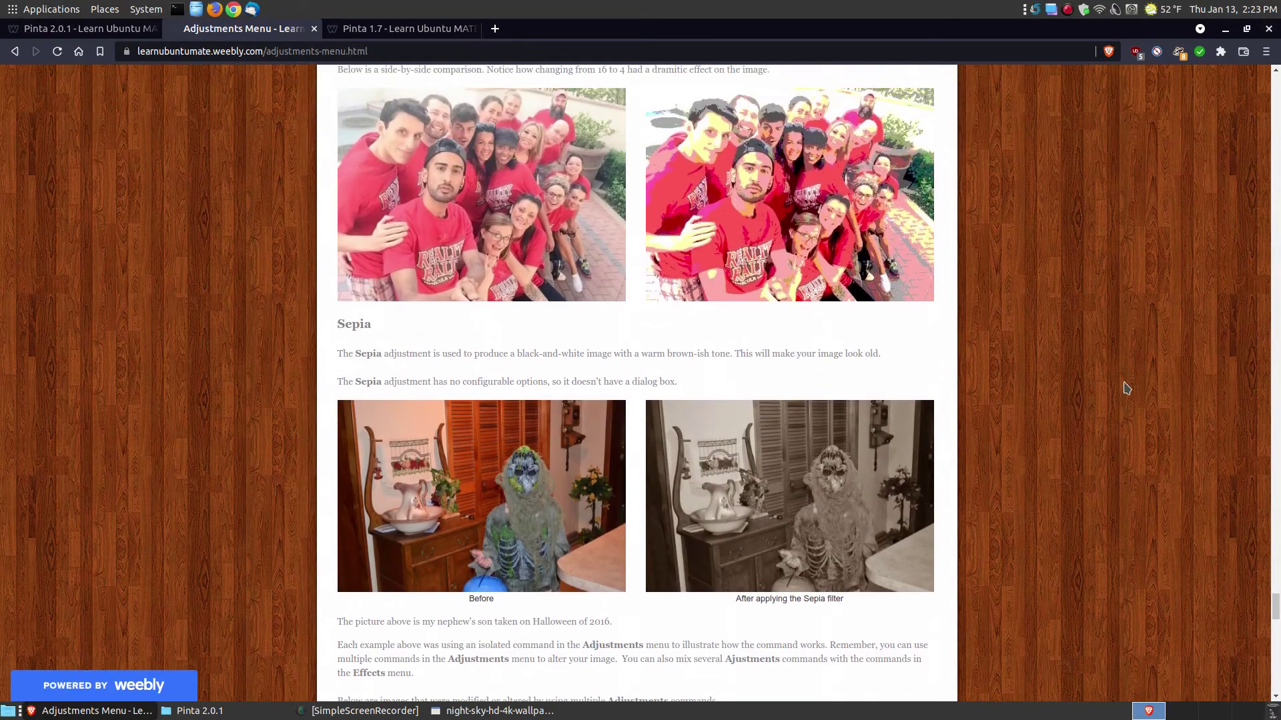
left_click(1225, 29)
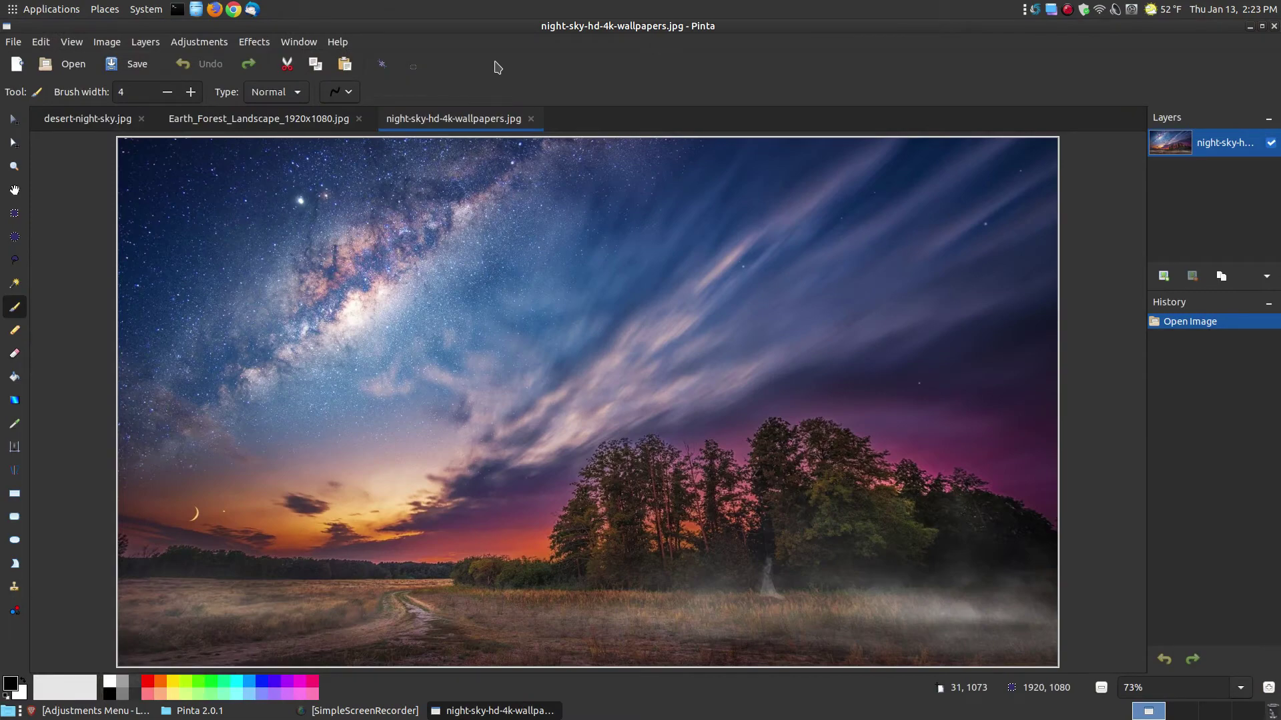
left_click(124, 711)
key("ctrl+shift+Tab")
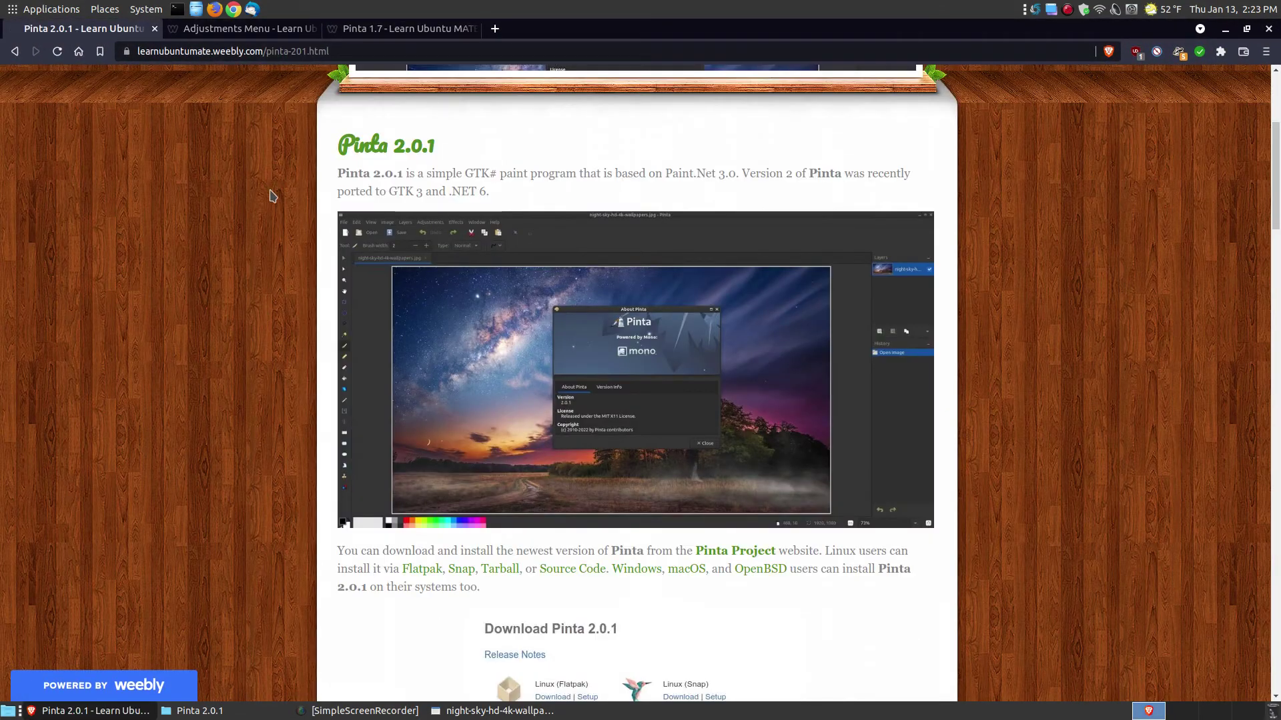
left_click(251, 30)
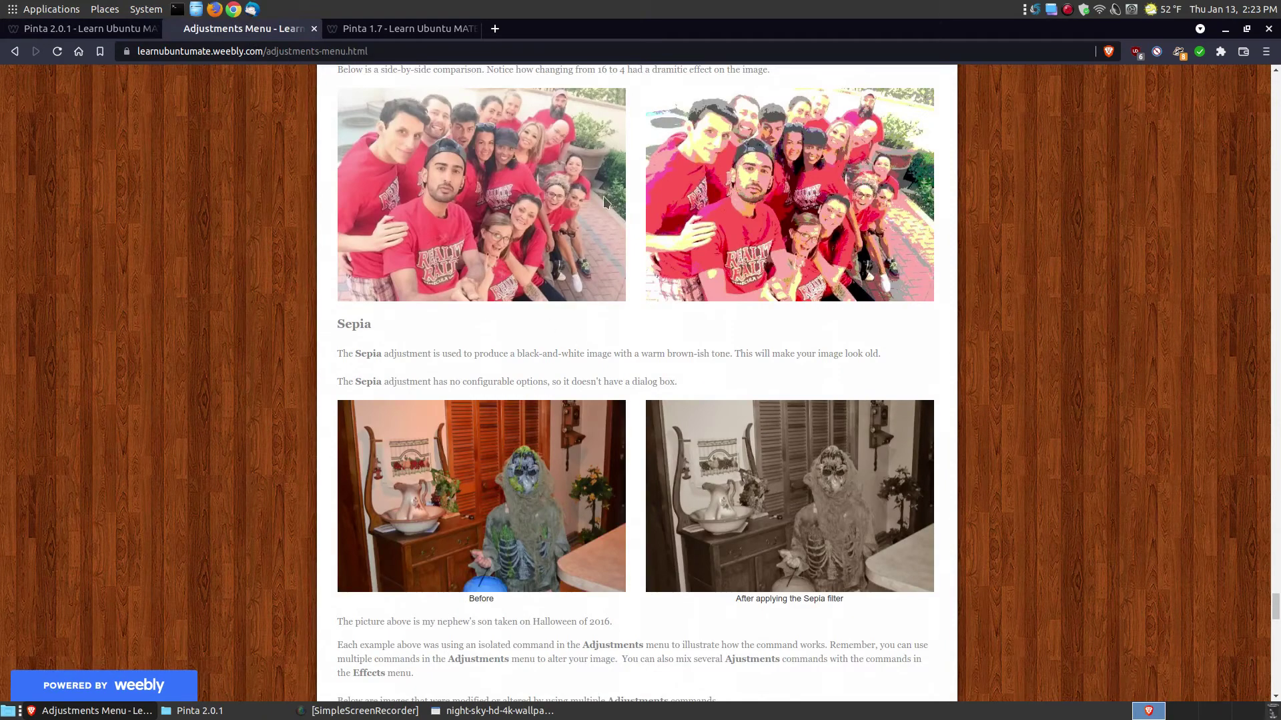
Go back to the Pinta tutorial article with its install and uninstall instructions.
left_click(14, 51)
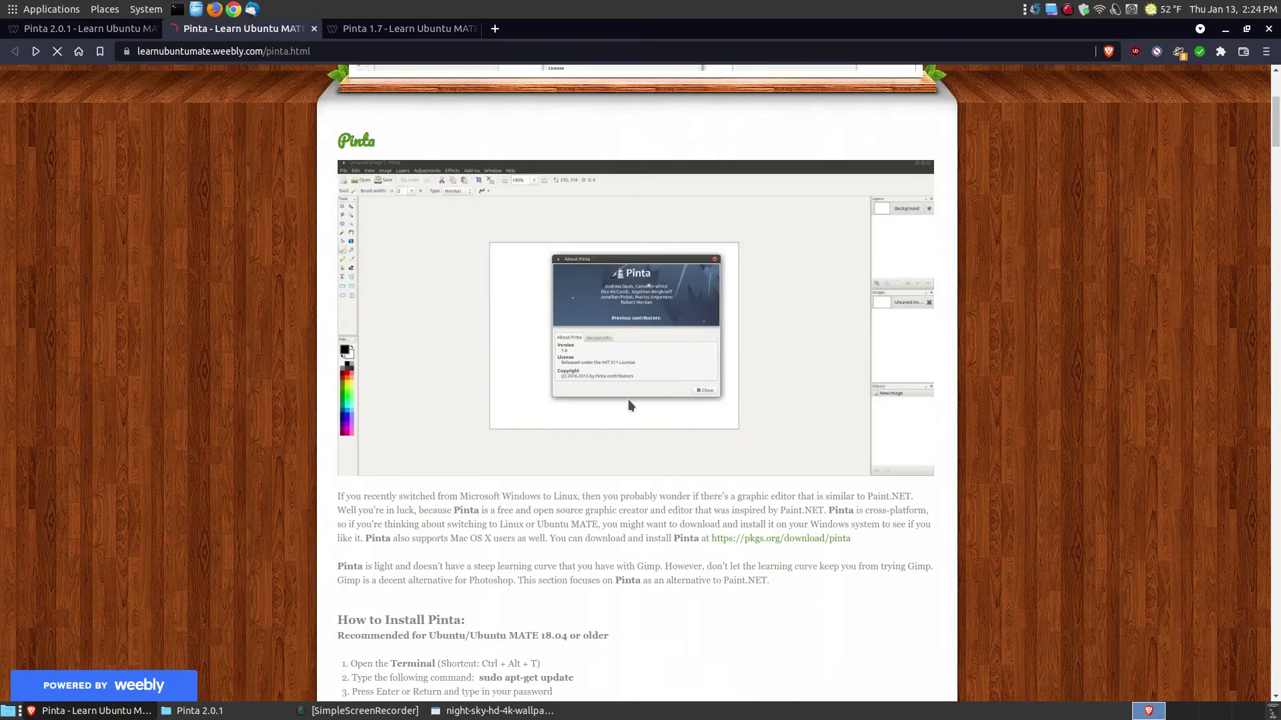
scroll(631, 388, "down", 2)
scroll(632, 388, "down", 5)
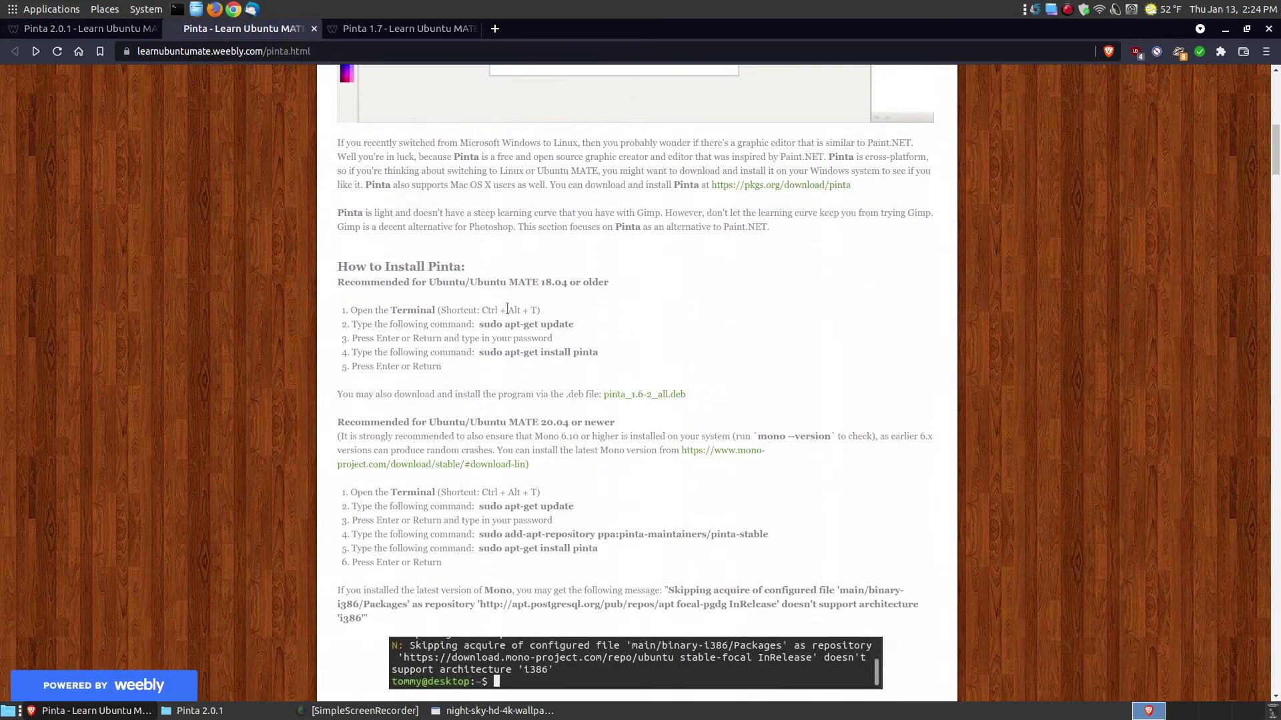
scroll(578, 347, "down", 1)
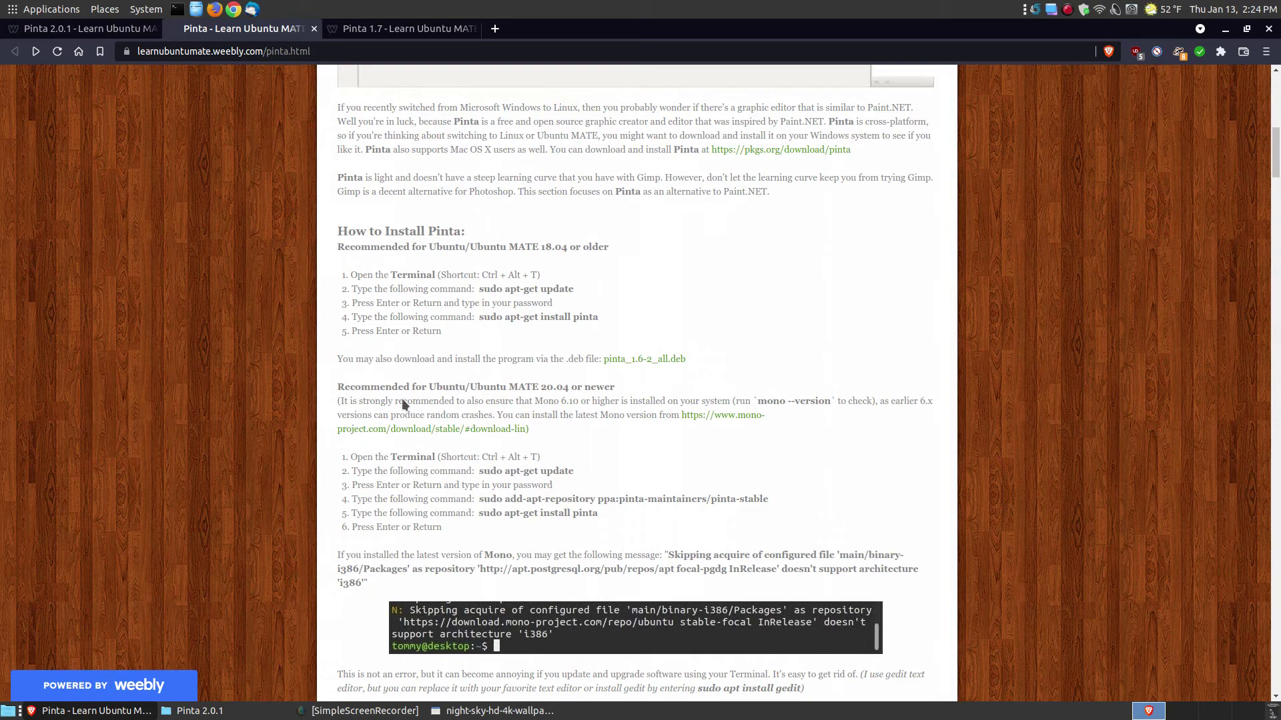
scroll(604, 490, "down", 1)
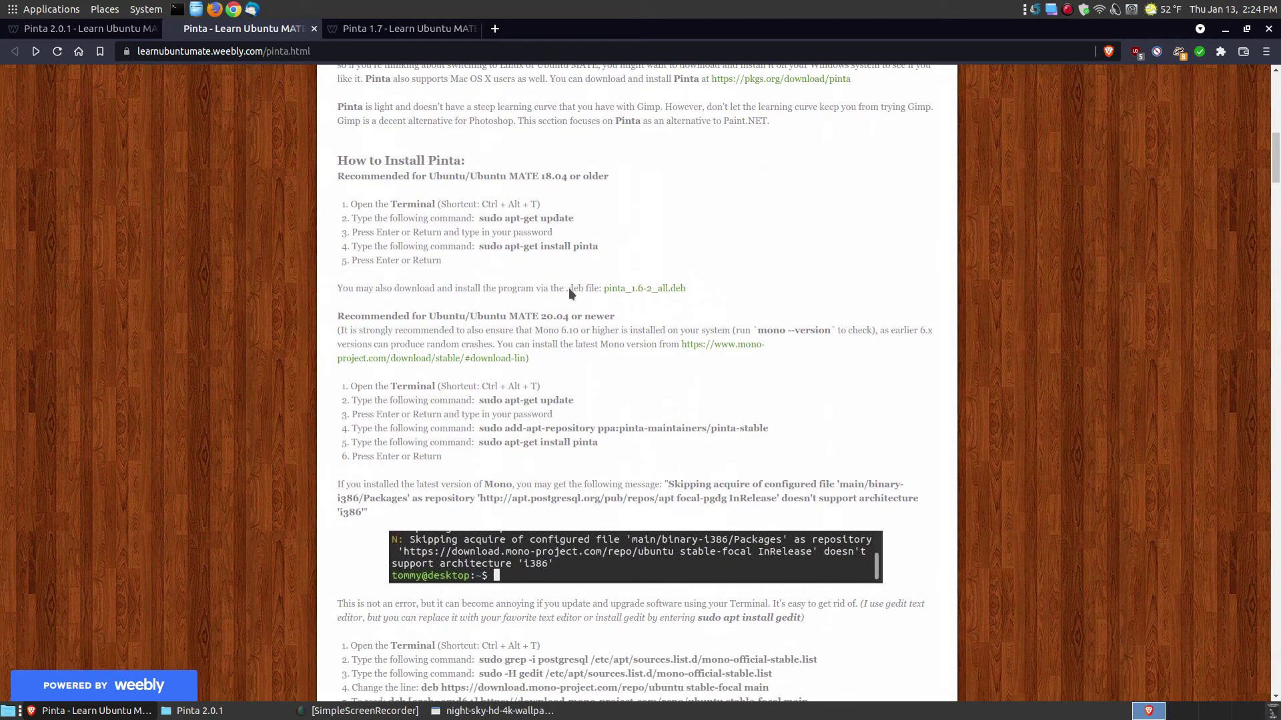
scroll(611, 261, "down", 2)
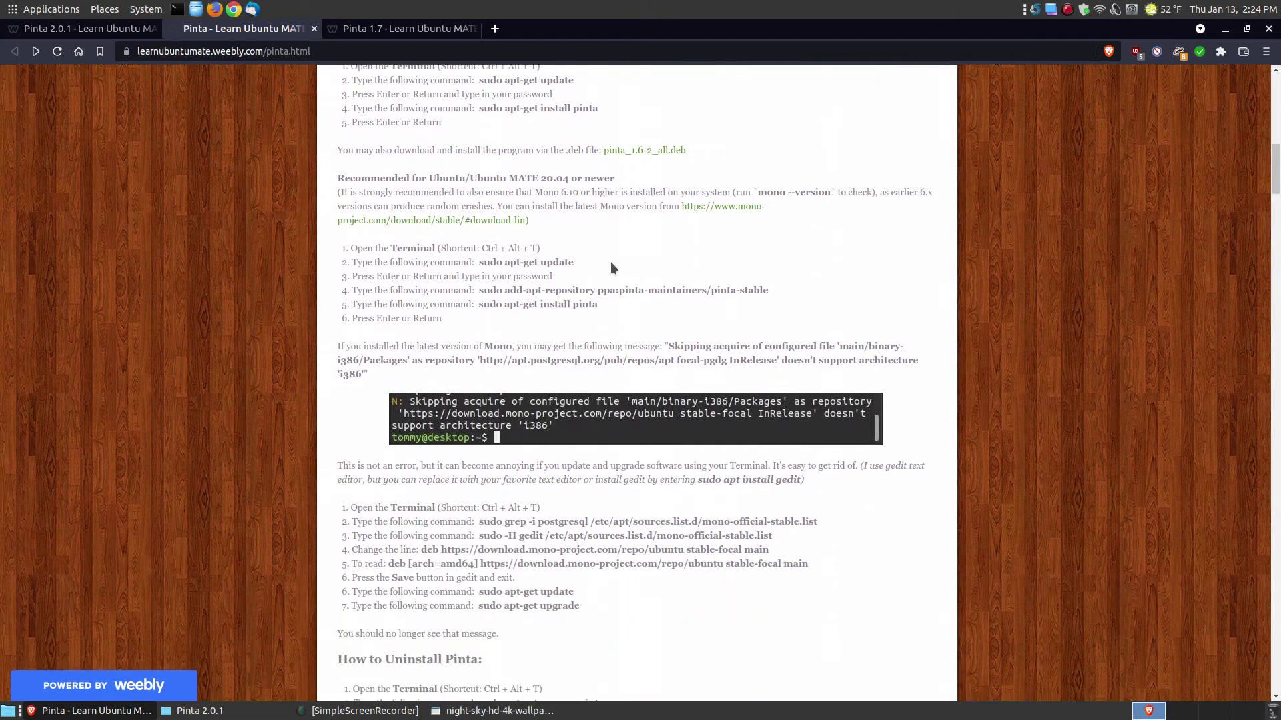
scroll(611, 262, "down", 2)
scroll(597, 494, "down", 1)
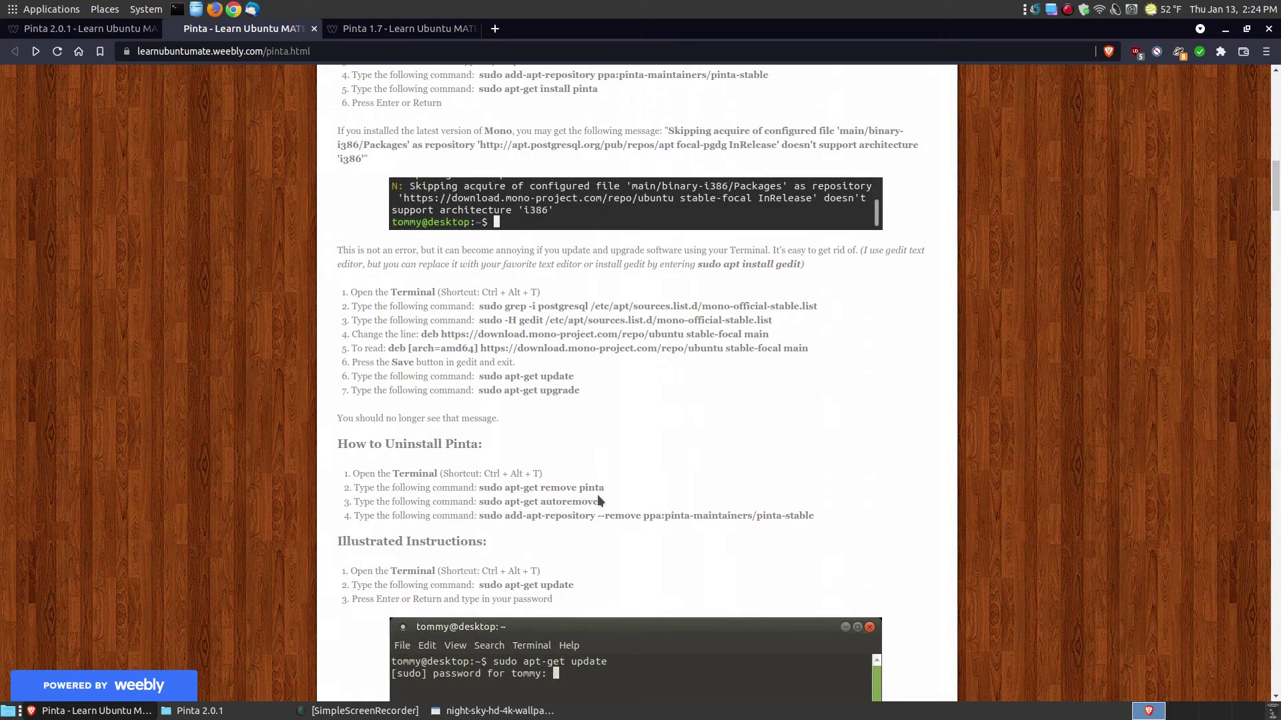
scroll(598, 494, "up", 2)
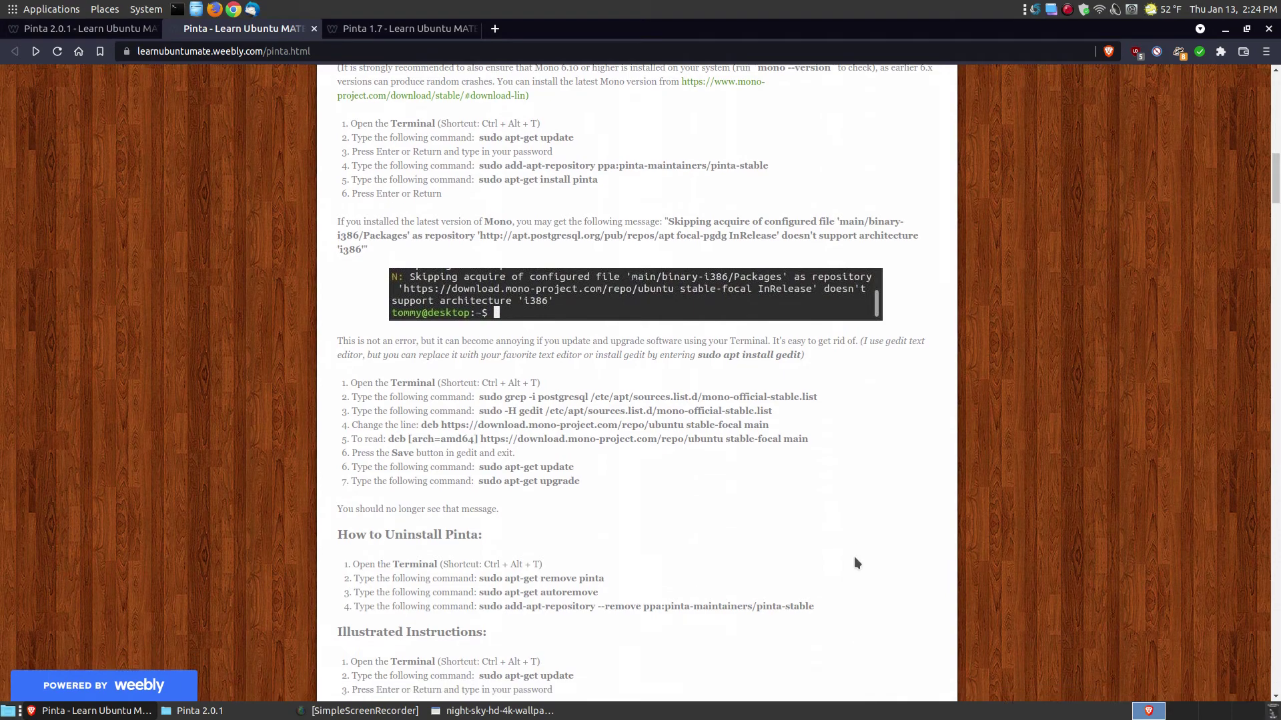
scroll(853, 557, "down", 1)
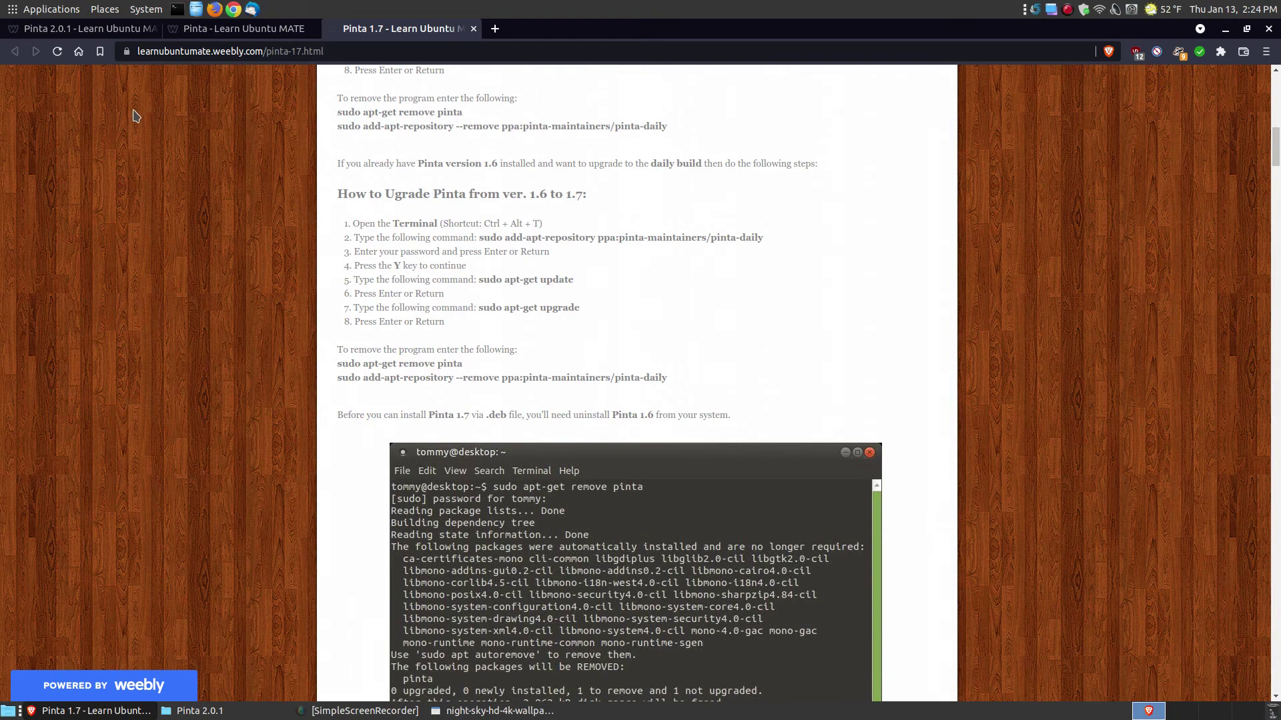
Open the Download Pinta 2.0.1 page in a new tab, then minimize Brave.
left_click(68, 38)
scroll(847, 401, "down", 3)
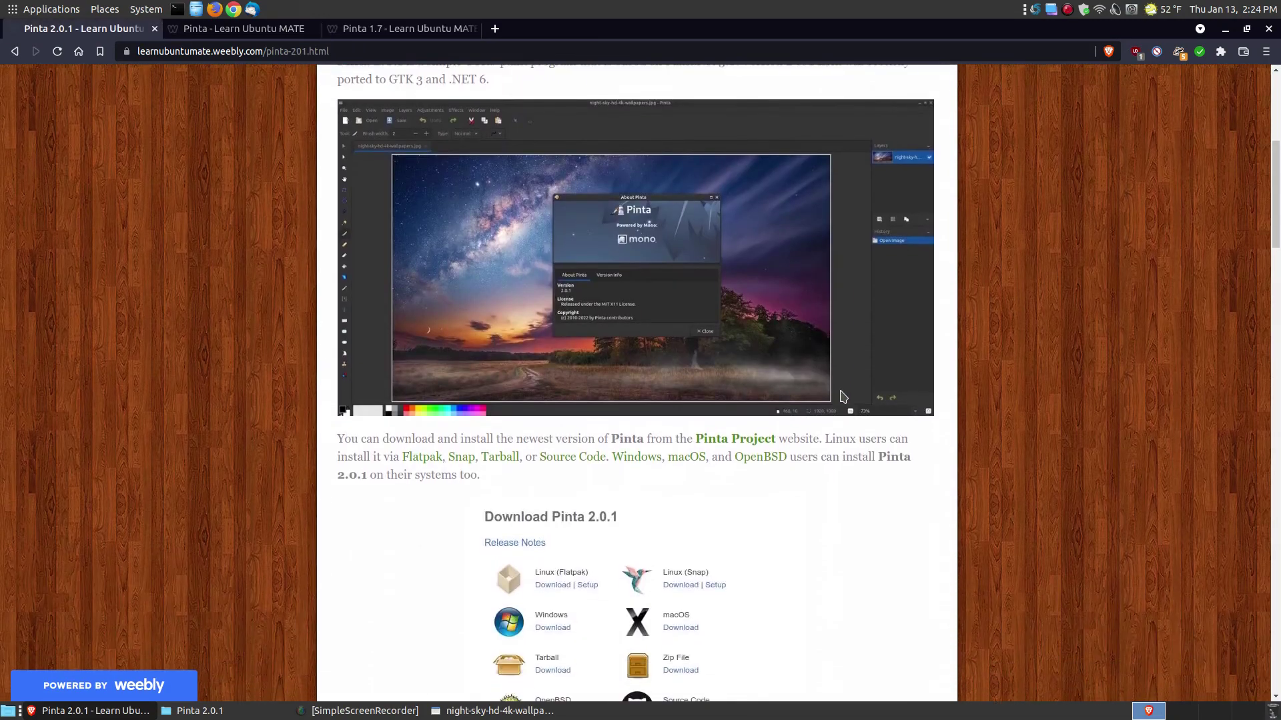
scroll(841, 397, "down", 1)
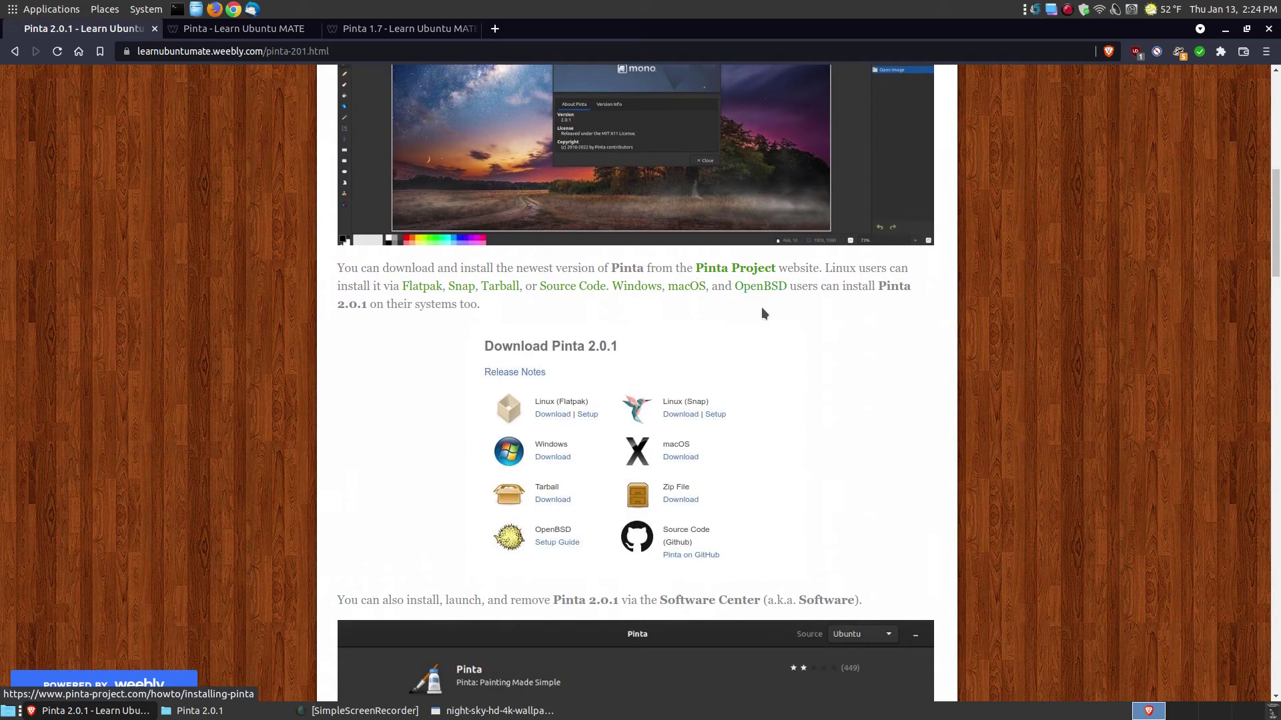
left_click(726, 271)
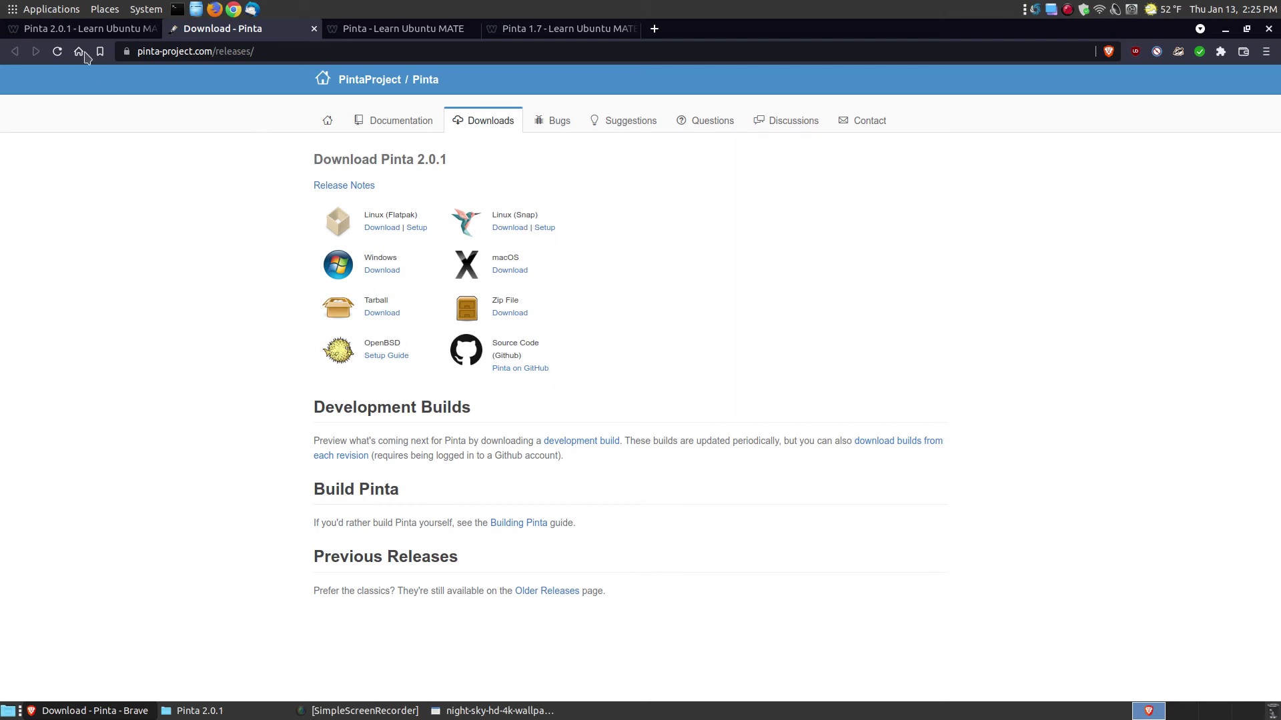
left_click(74, 32)
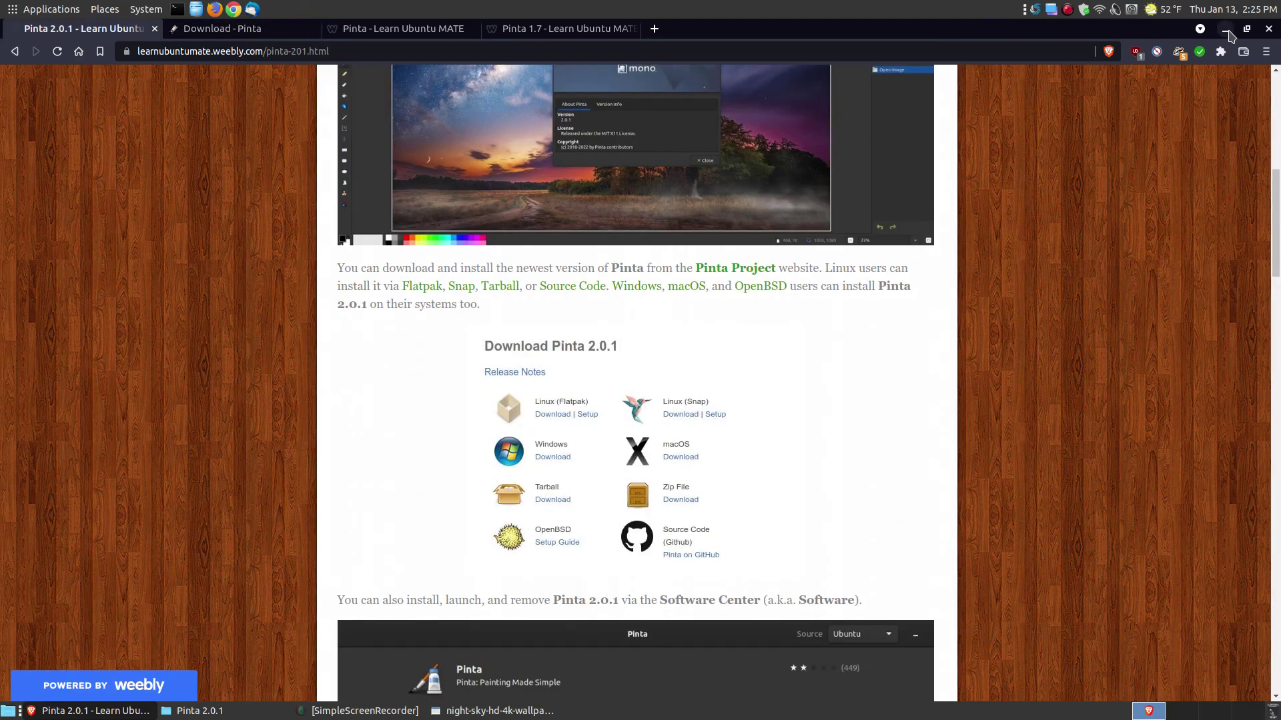
left_click(1226, 28)
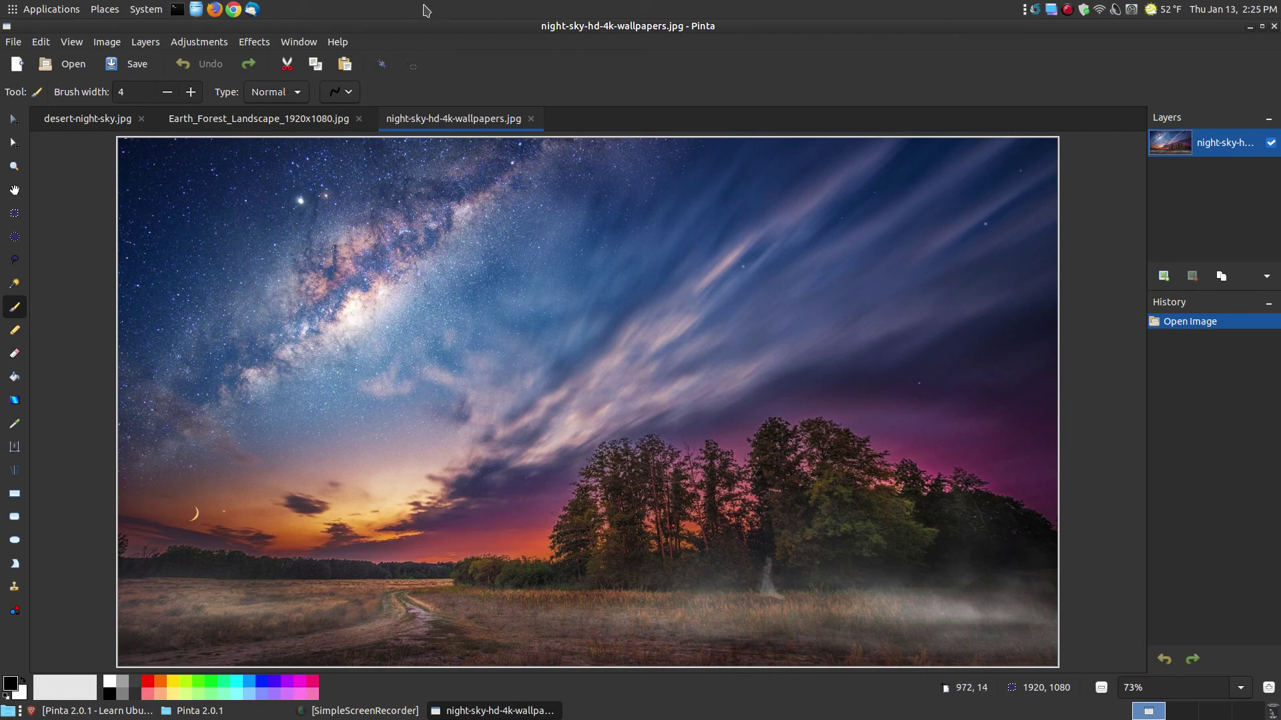
left_click(337, 44)
left_click(380, 126)
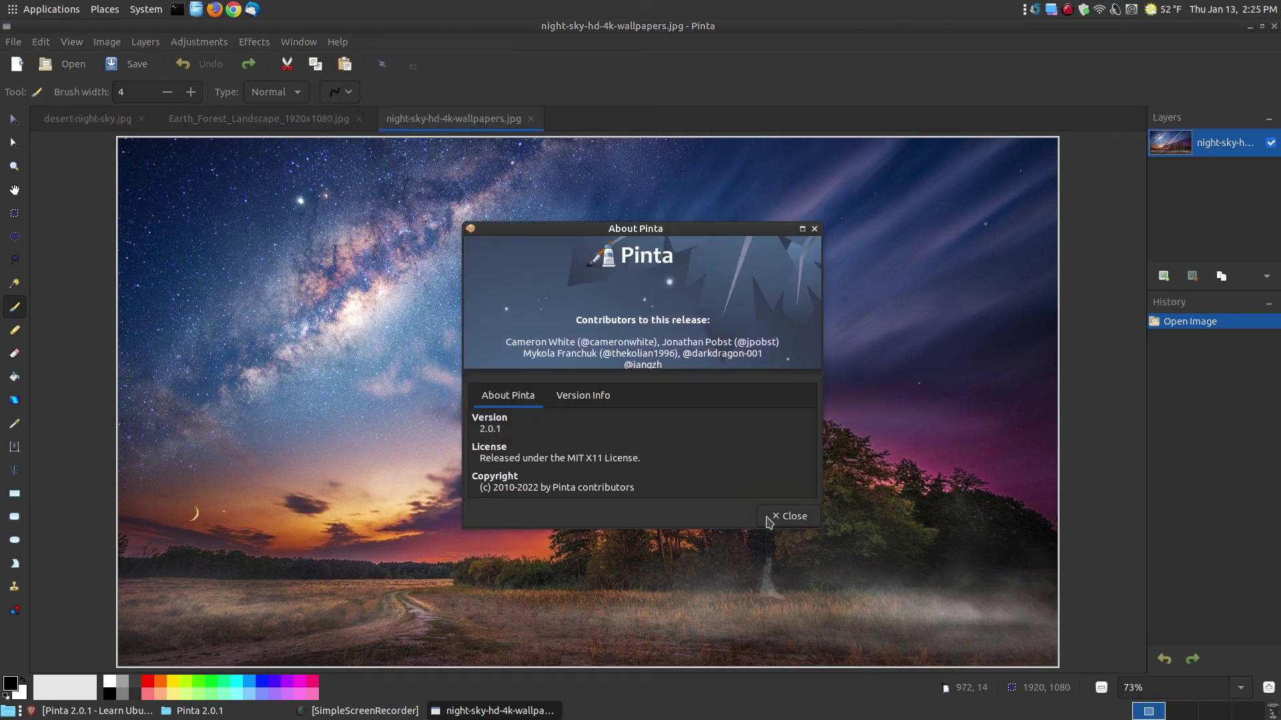
left_click(789, 516)
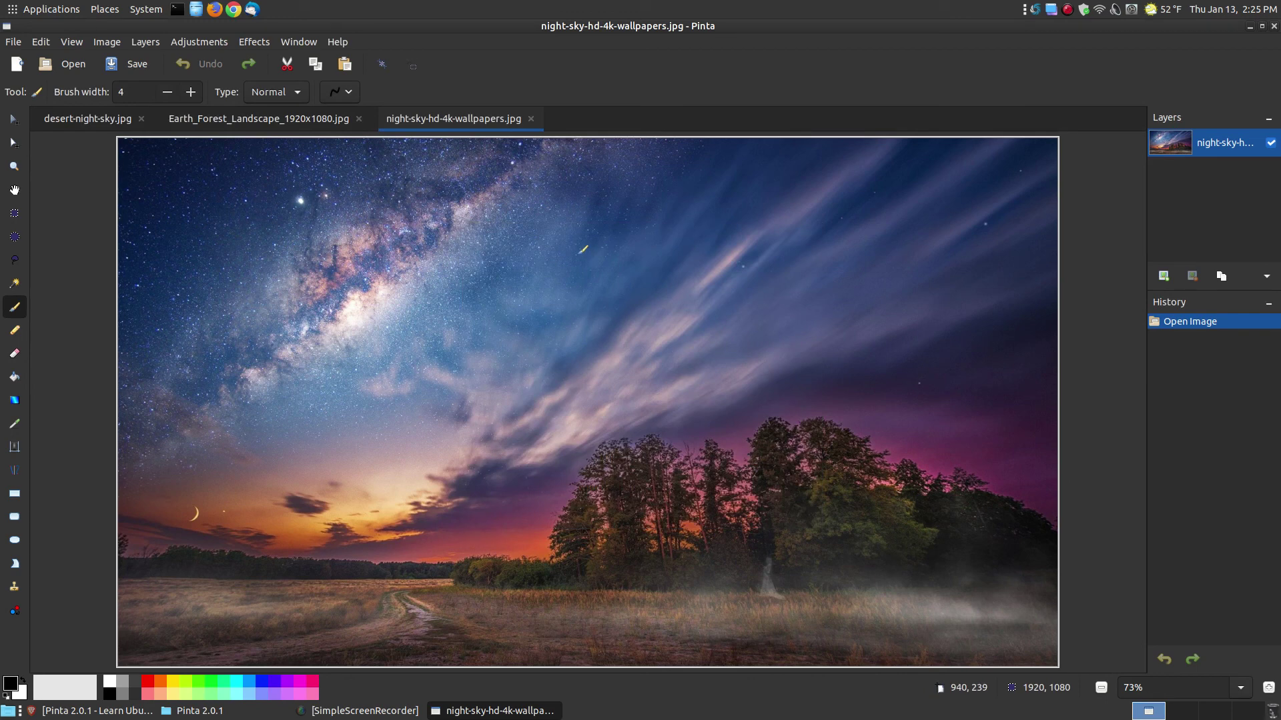